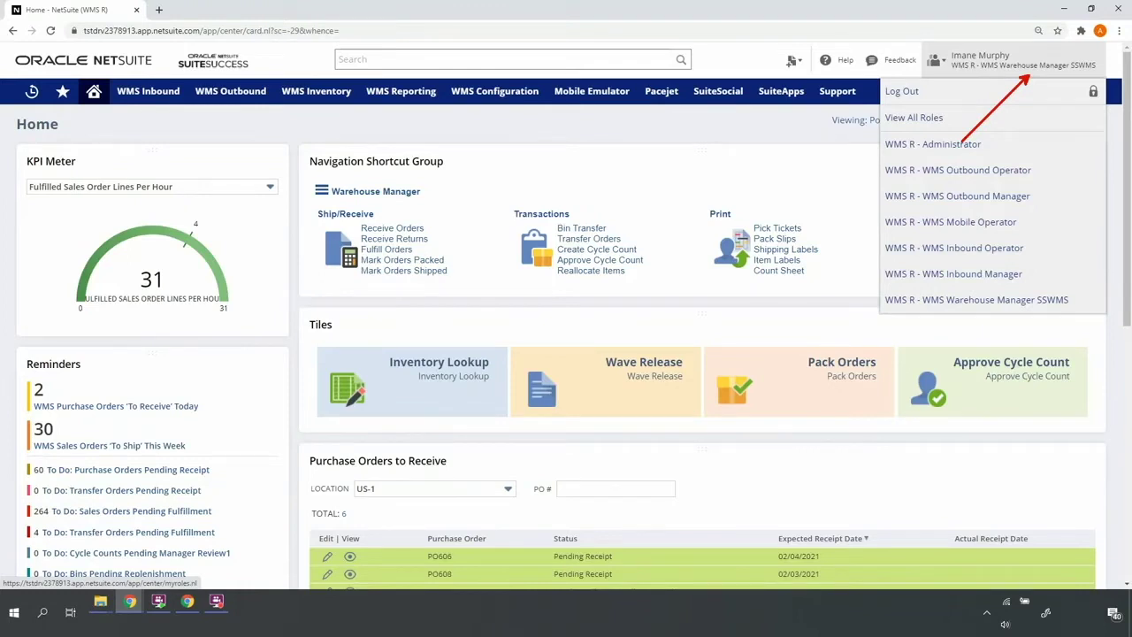
Scroll the WMS home dashboard down to the Purchase Orders to Receive list
scroll(160, 270, down, 2)
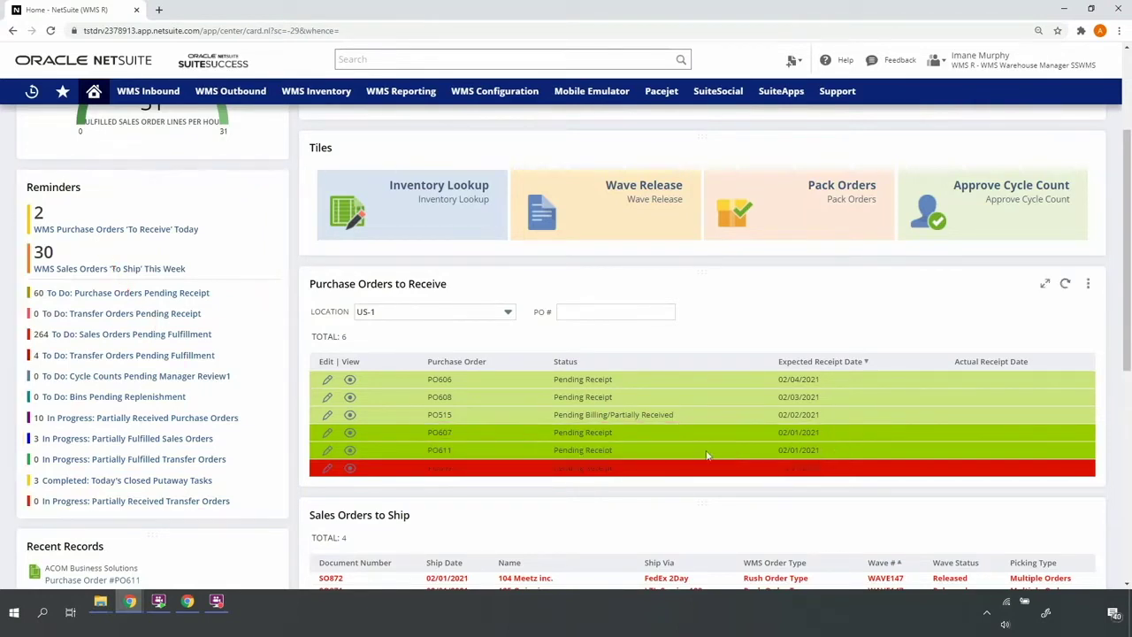
Open purchase order PO611 in a new browser tab and switch to it
right_click(350, 450)
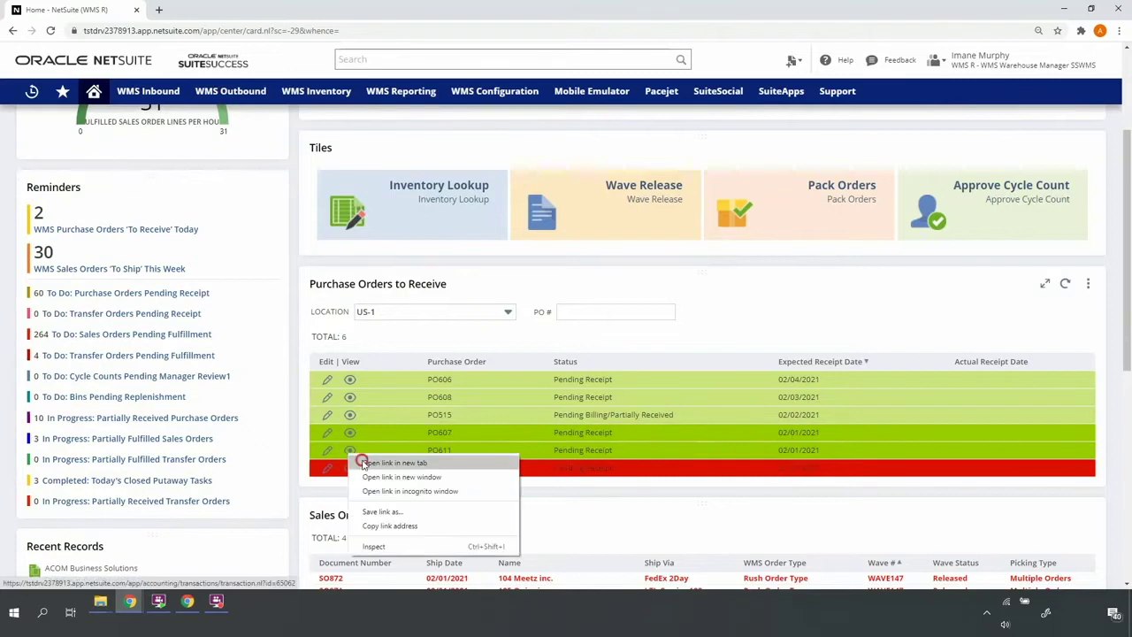
click(380, 459)
click(195, 11)
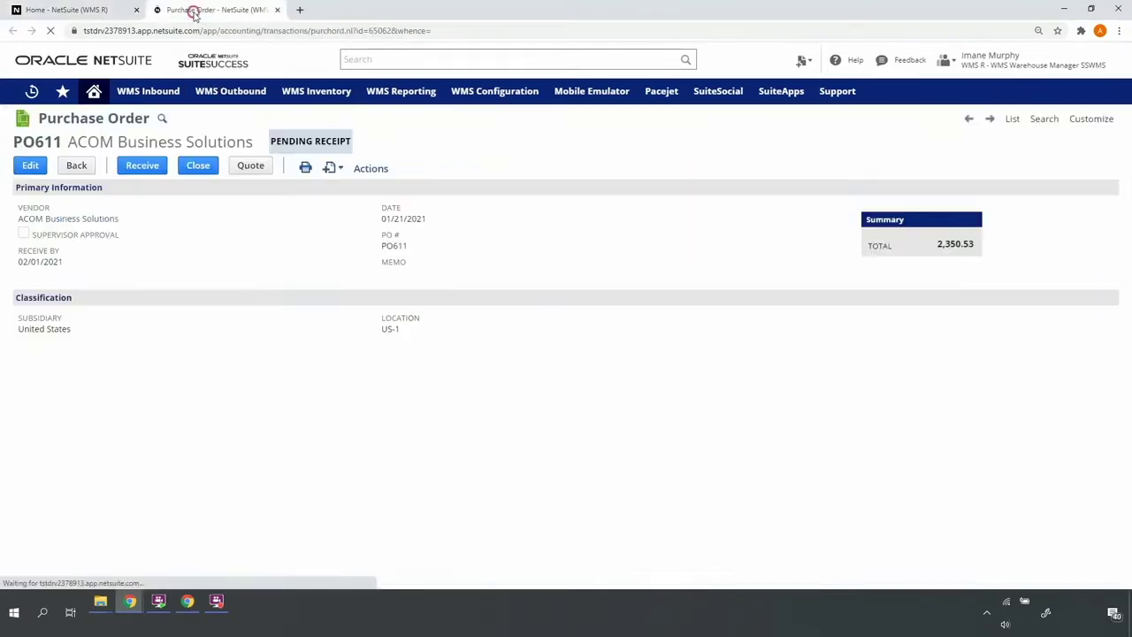
Highlight PO611's Pending Receipt status and its three item descriptions
drag(262, 129, 358, 152)
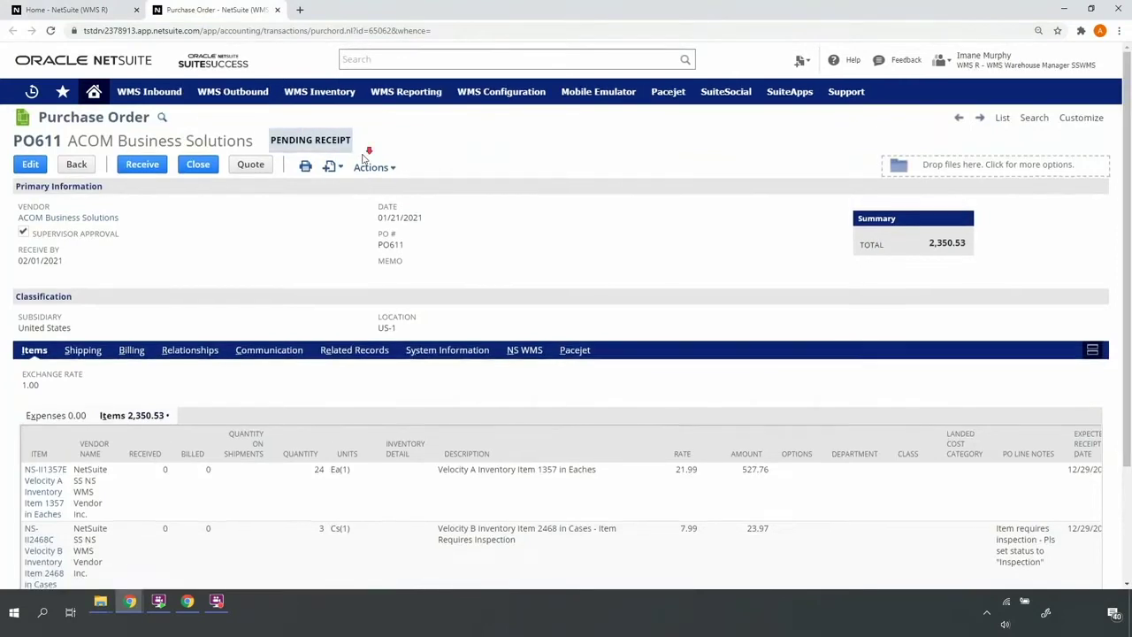
scroll(427, 295, down, 2)
mouse_move(427, 296)
mouse_down()
mouse_move(546, 352)
mouse_move(625, 364)
mouse_move(644, 438)
mouse_up()
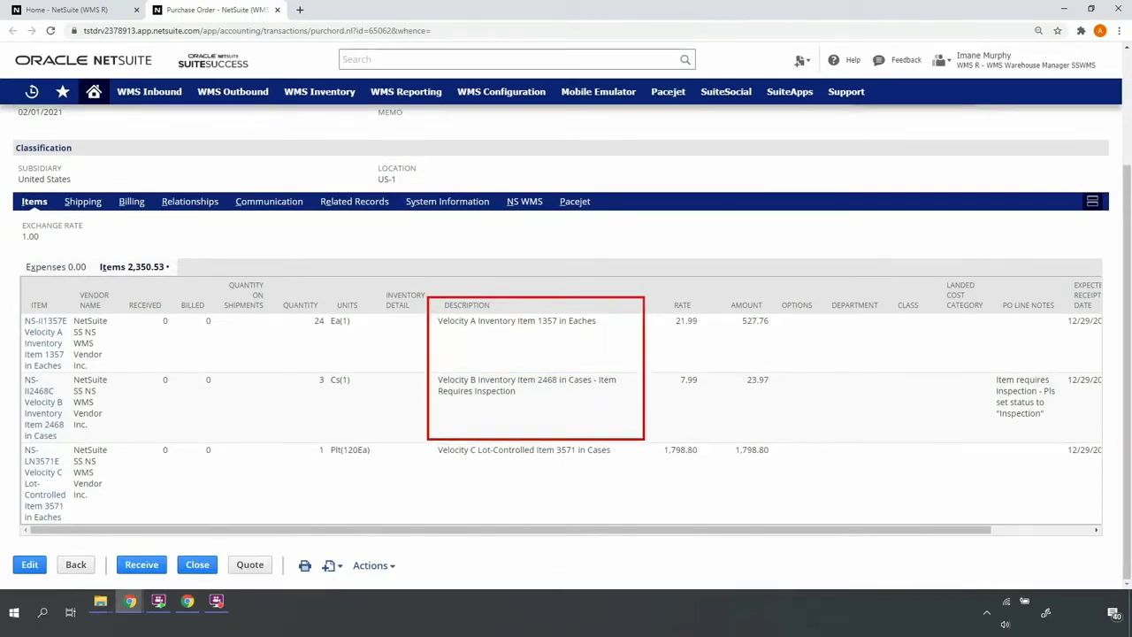
drag(644, 439, 649, 522)
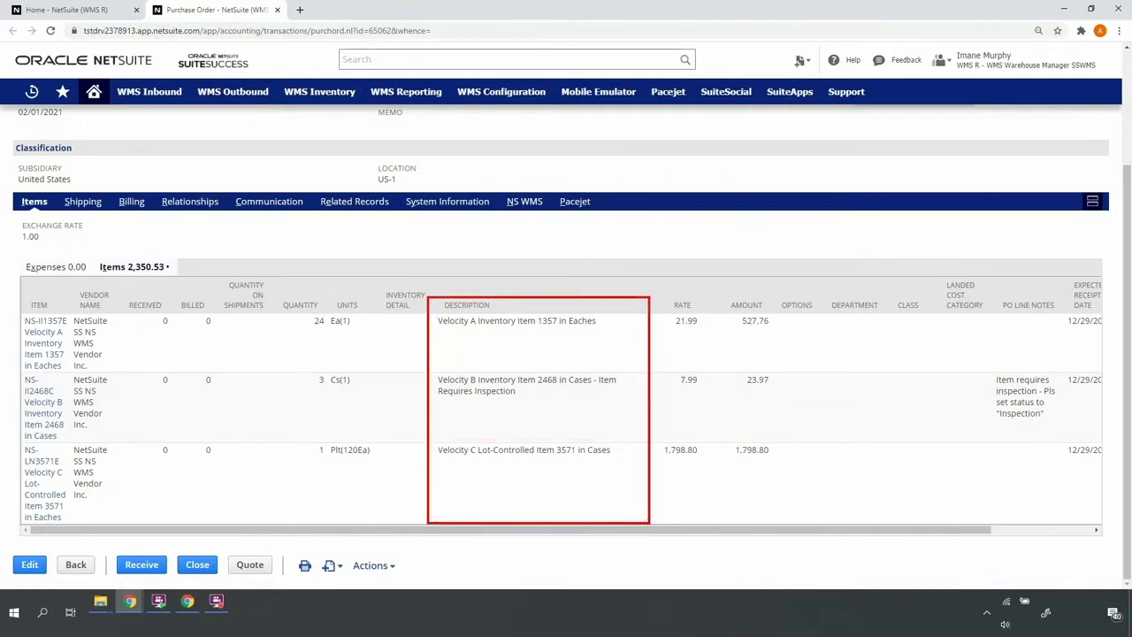
In the SCM Mobile emulator, select warehouse US-1 and open the Receiving menu
key(Escape)
mouse_move(130, 601)
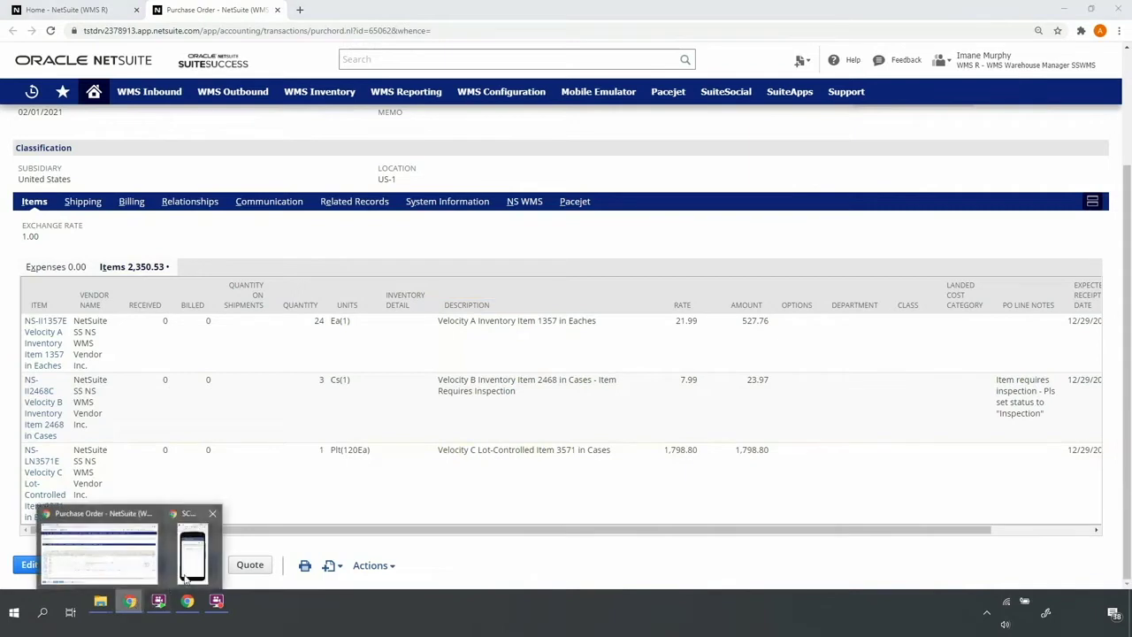
click(186, 574)
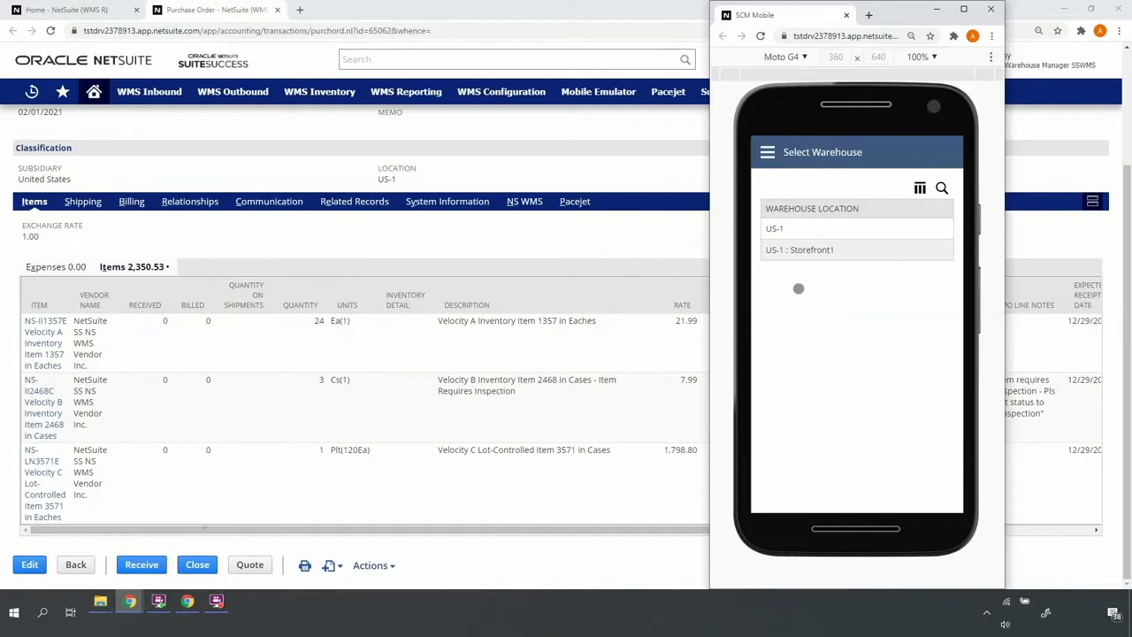
click(787, 230)
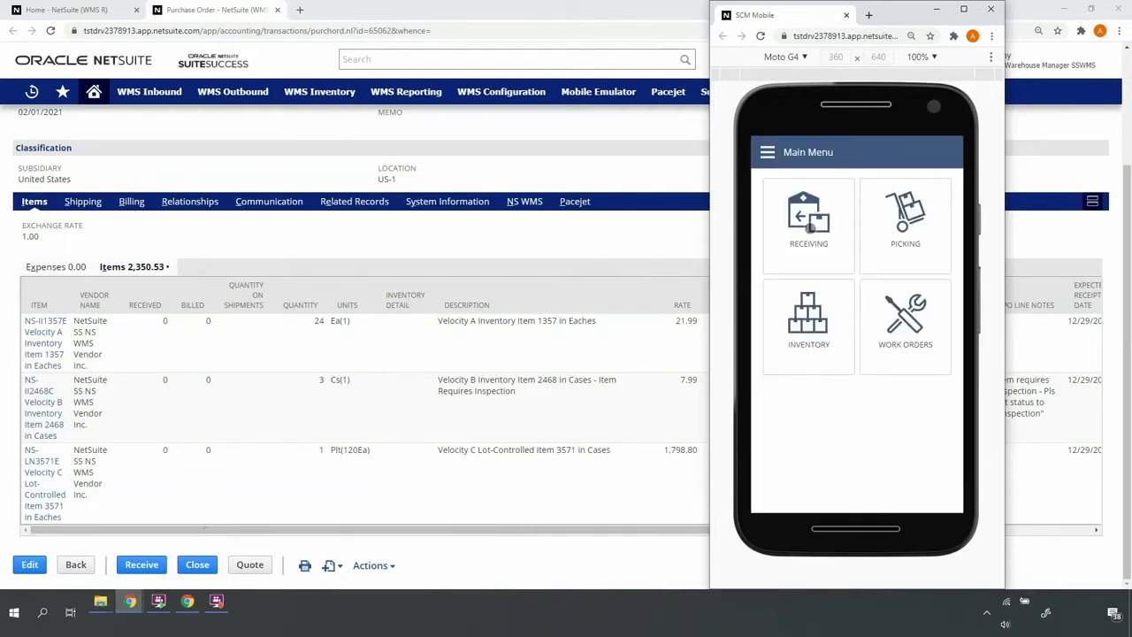
click(808, 228)
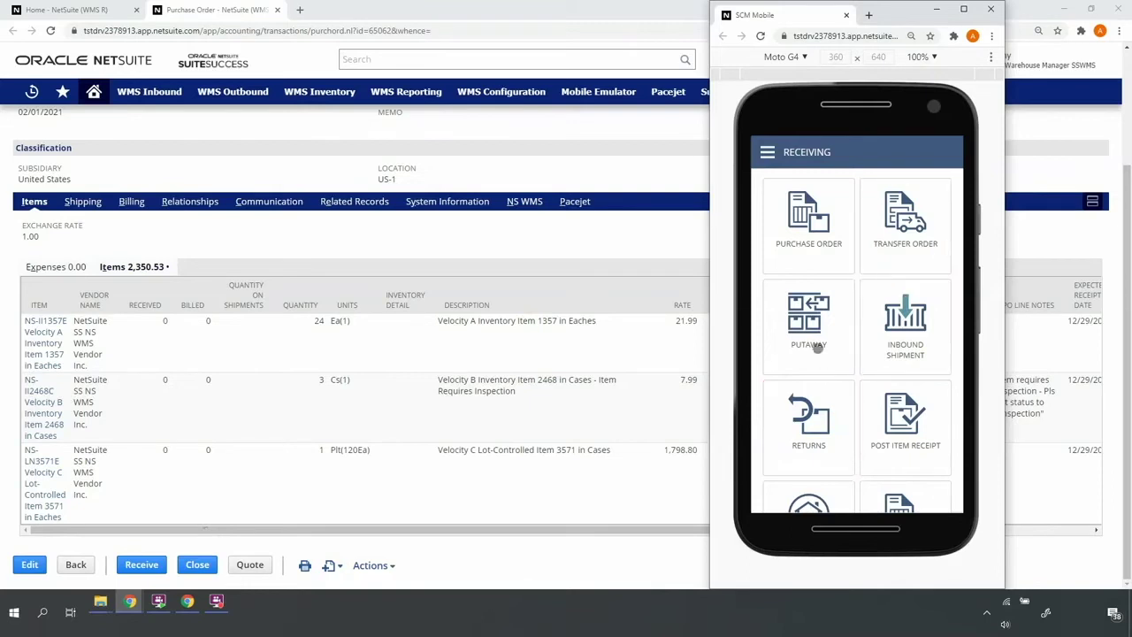
Receive a purchase order from the open-PO list with DUE DATE hidden, choosing PO611
click(807, 243)
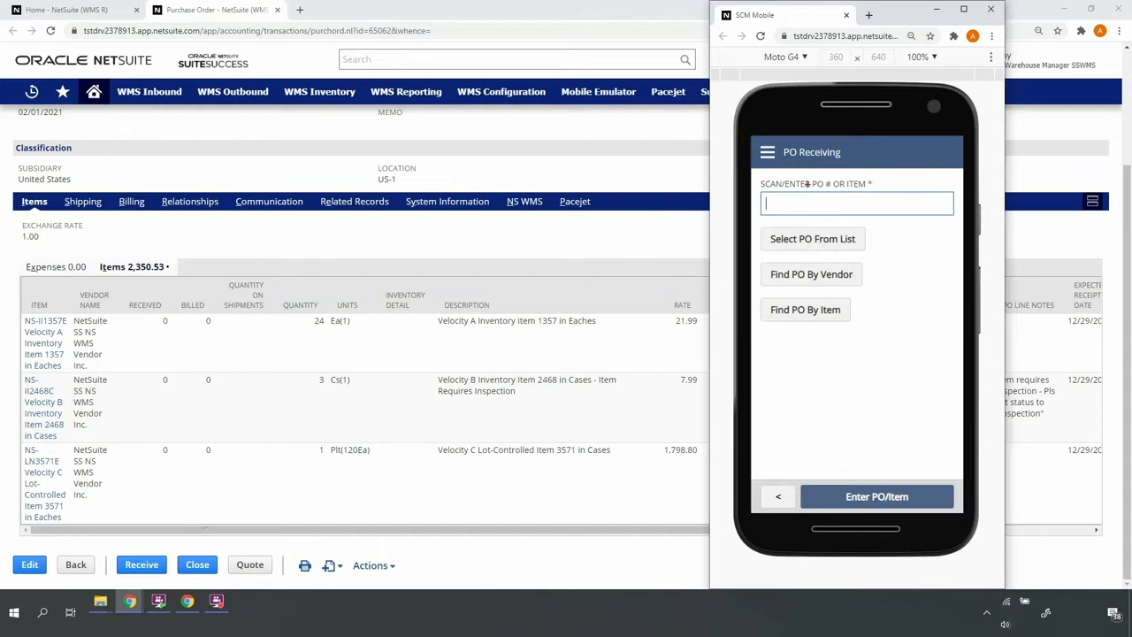
drag(806, 184, 873, 152)
click(816, 240)
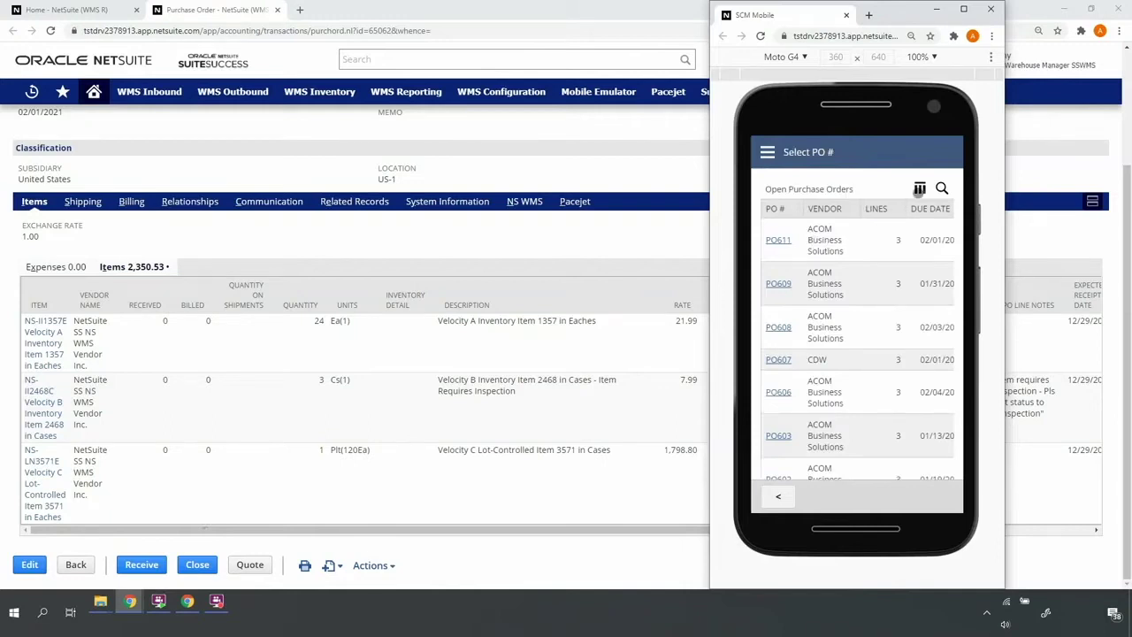
click(920, 187)
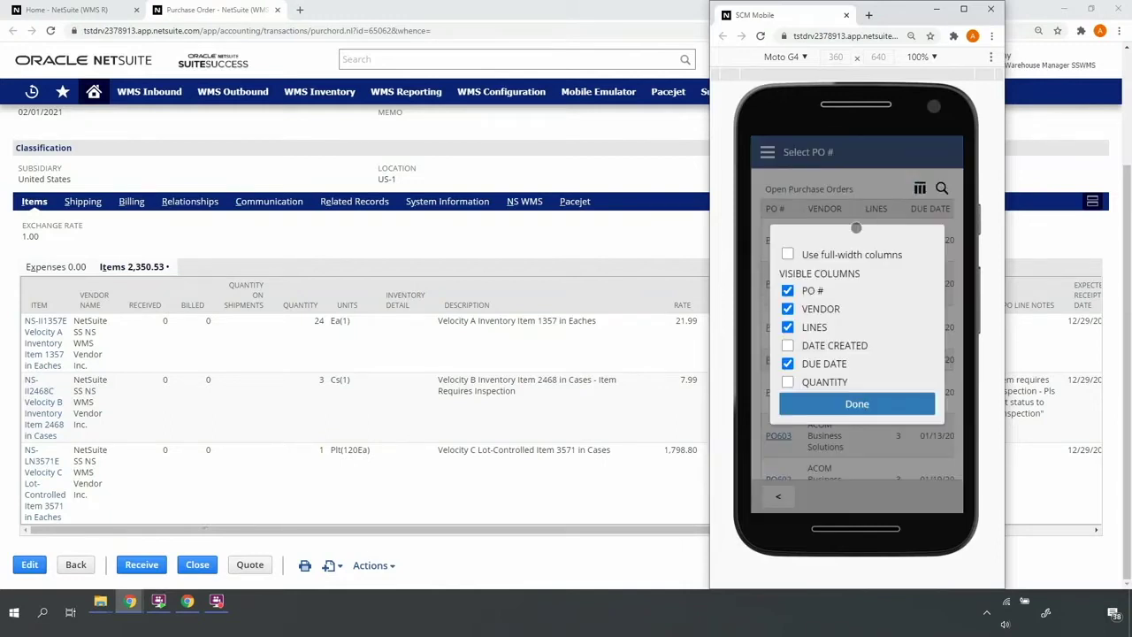
click(788, 363)
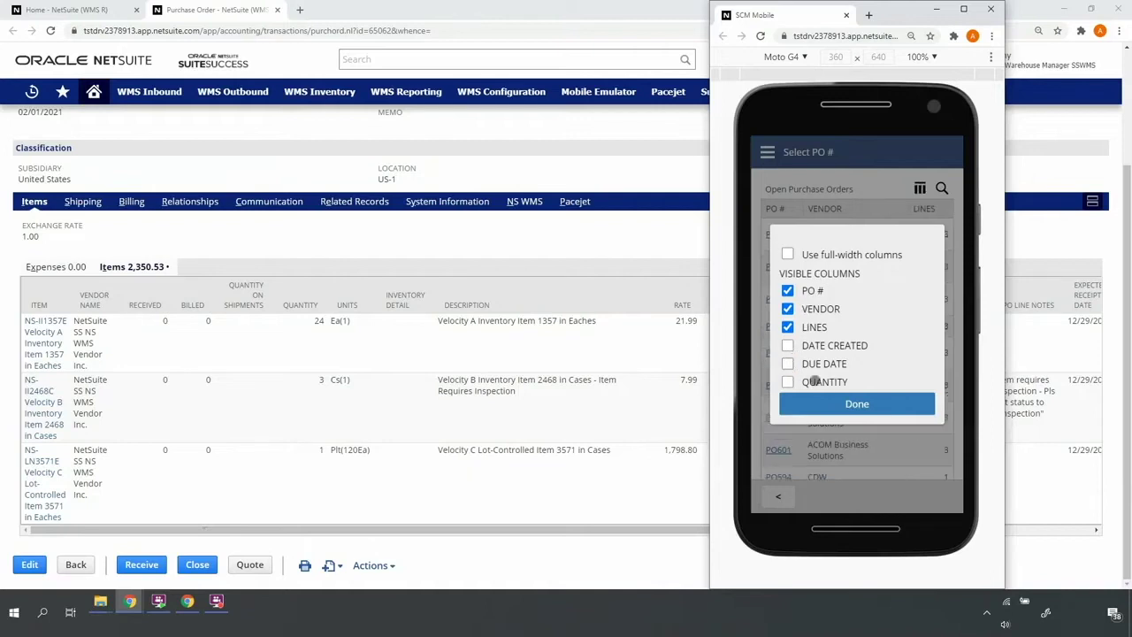
click(856, 403)
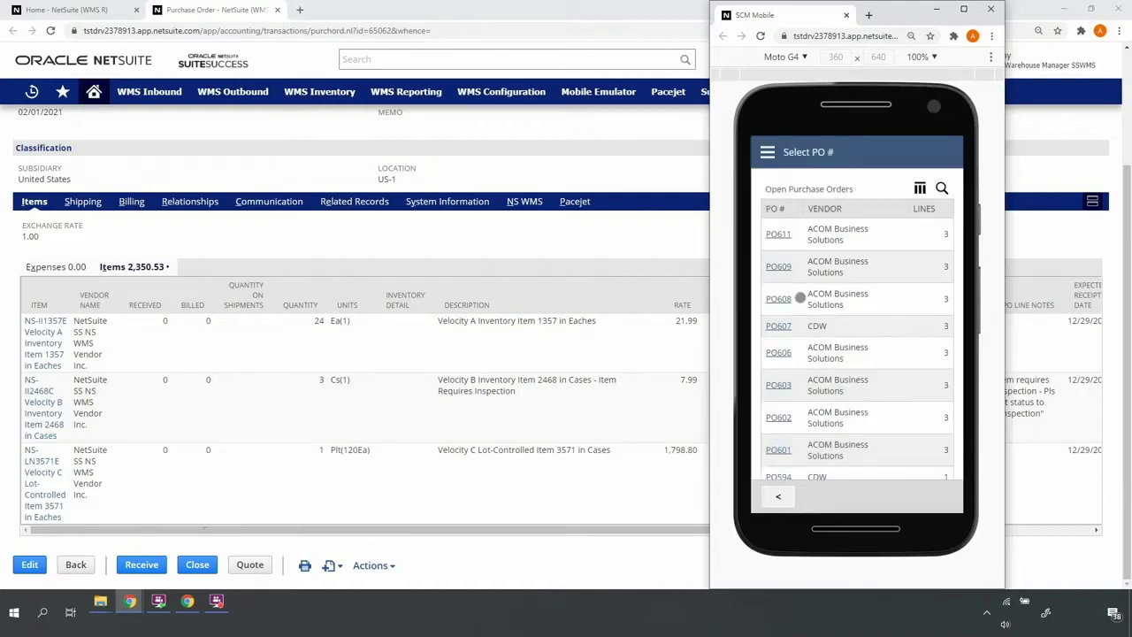
click(781, 234)
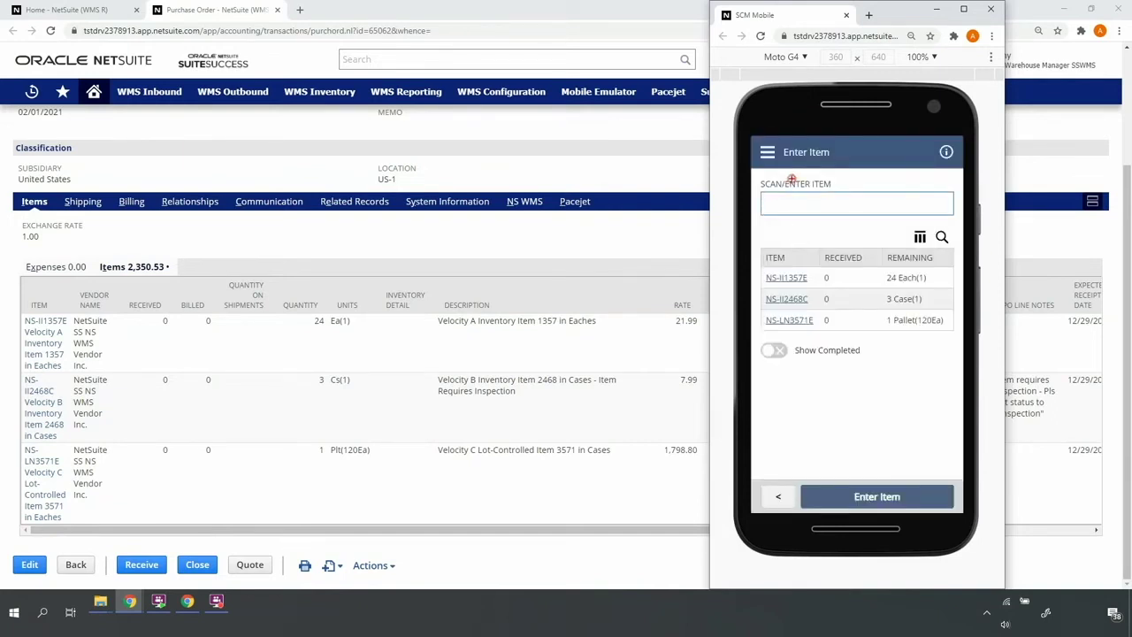
Enter item NS-II1357E on PO611's Enter Item screen
drag(794, 178, 849, 152)
text(NS-II1357E)
drag(758, 264, 822, 331)
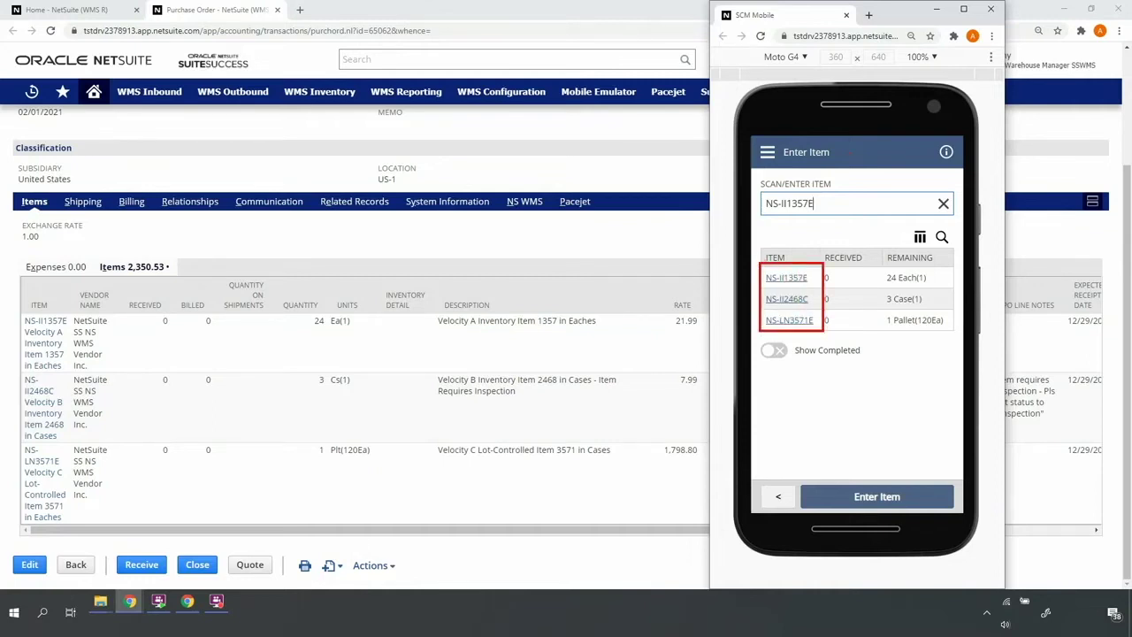
click(863, 496)
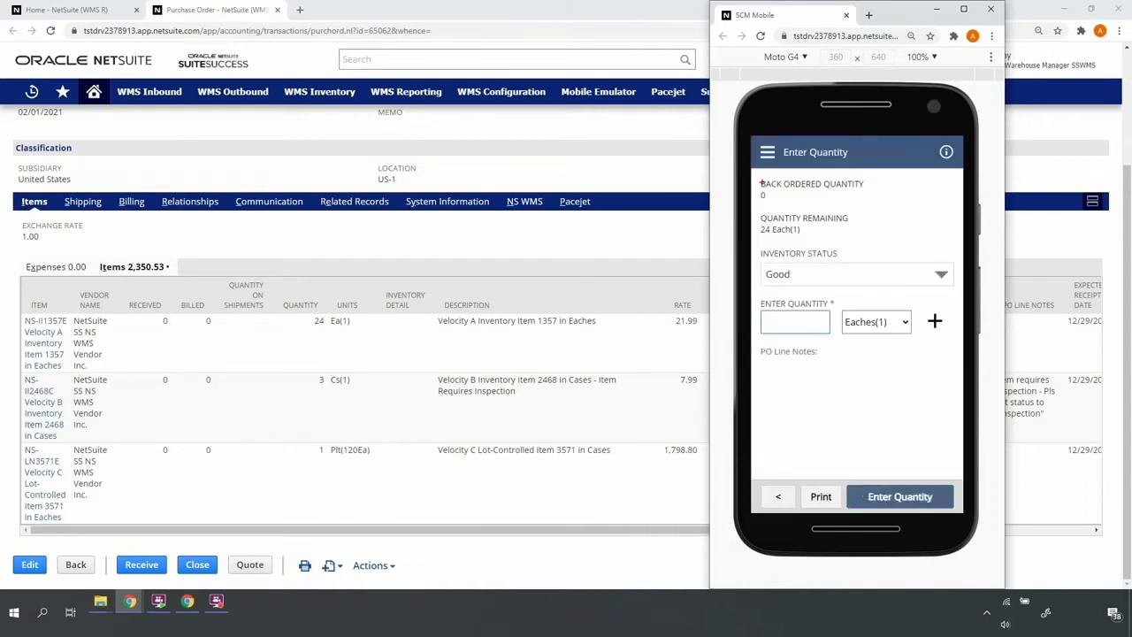
Receive 2 Cases(12Ea) of NS-II1357E into staging bin IB-Stage-01
drag(757, 174, 873, 209)
click(946, 153)
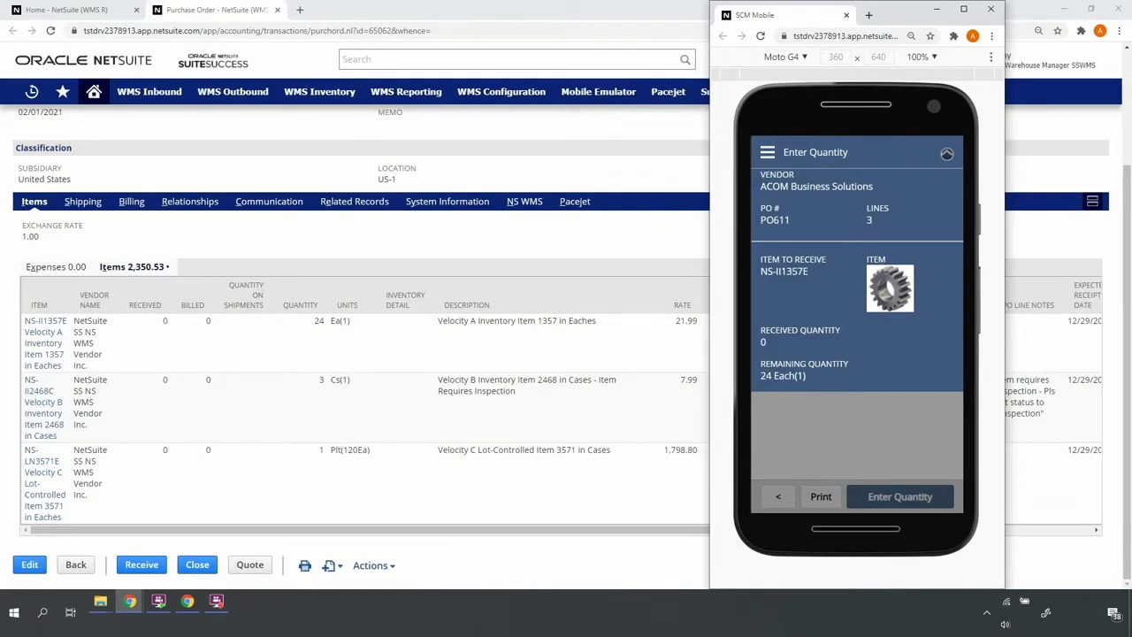
click(946, 153)
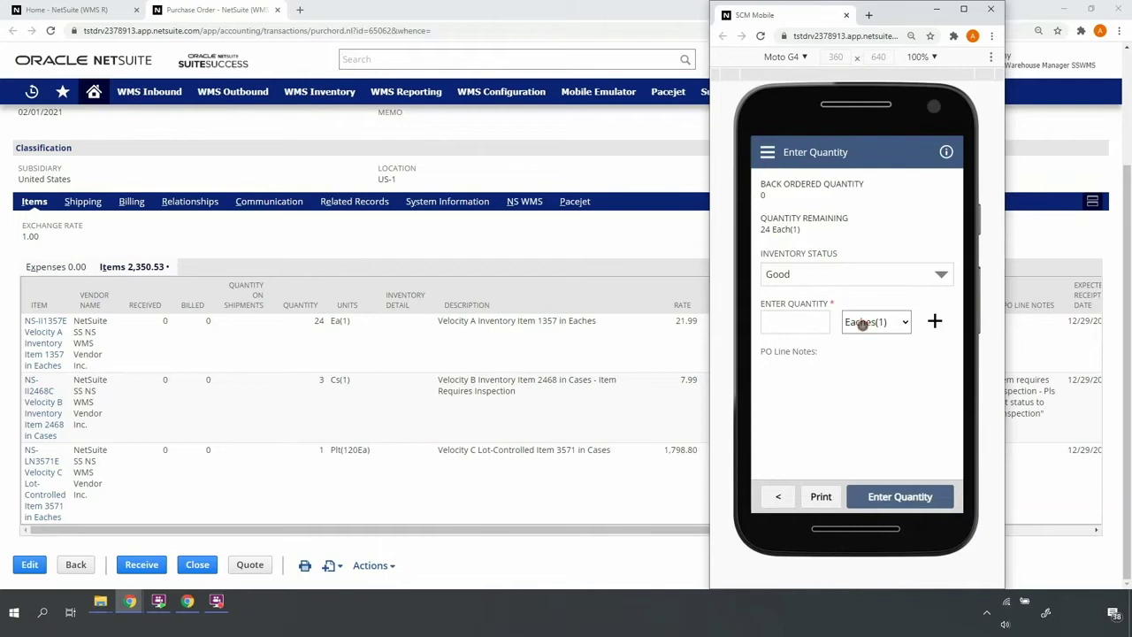
click(862, 324)
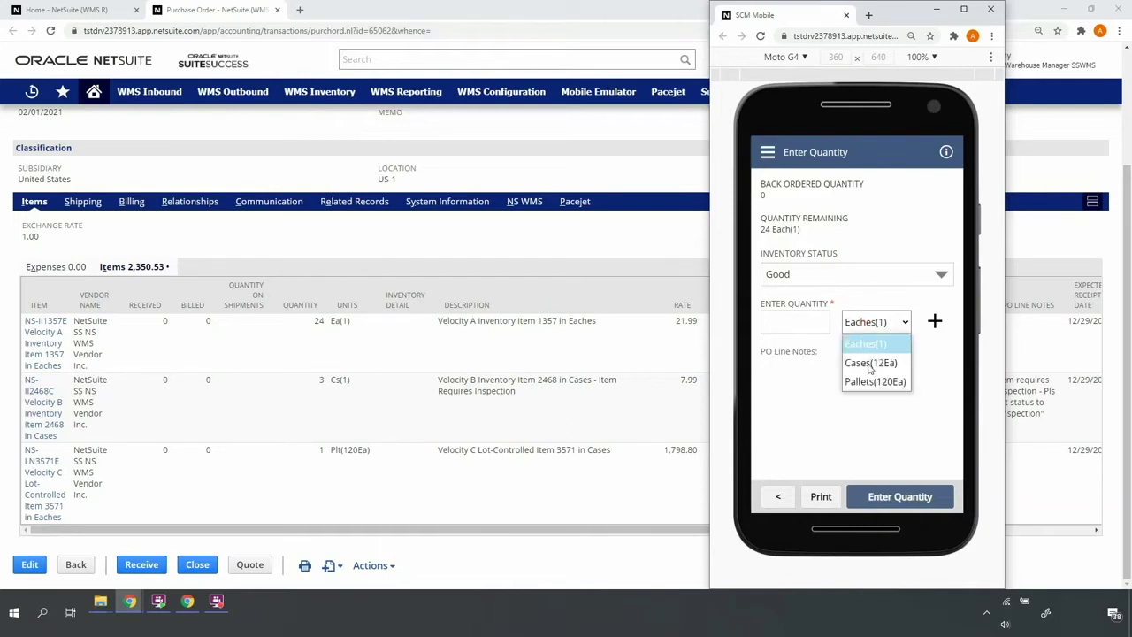
click(869, 364)
text(2)
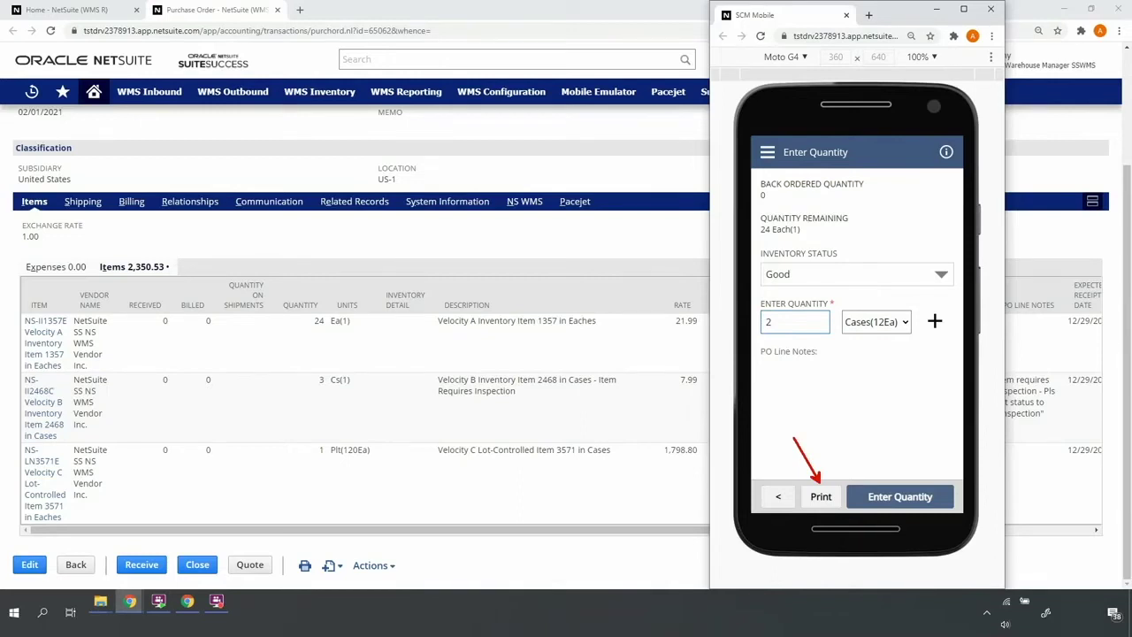
click(898, 497)
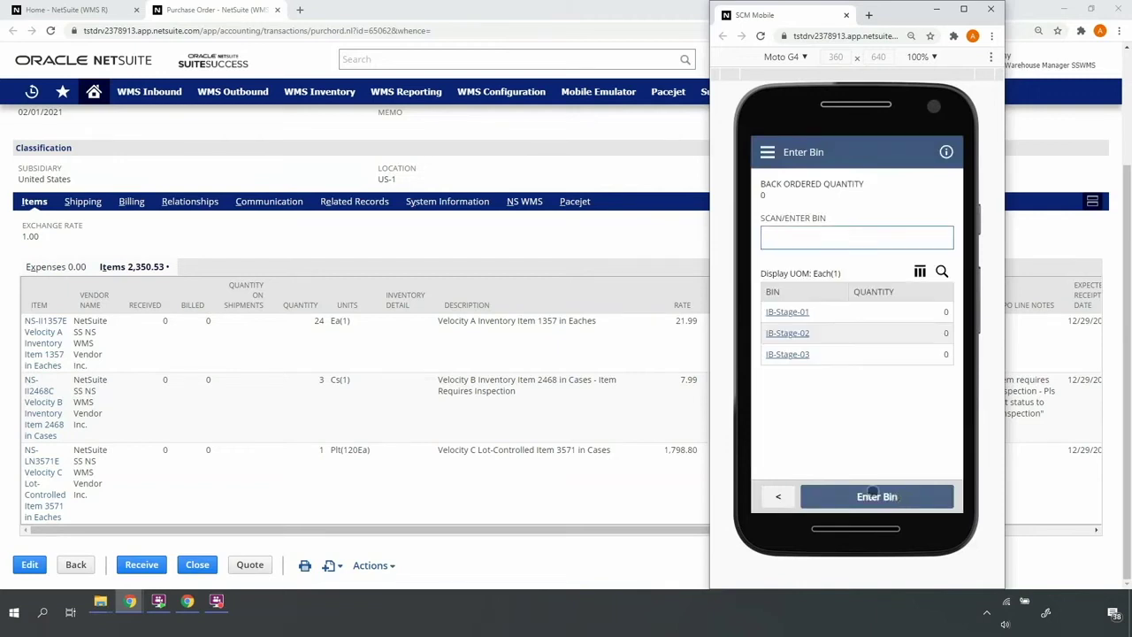
click(789, 312)
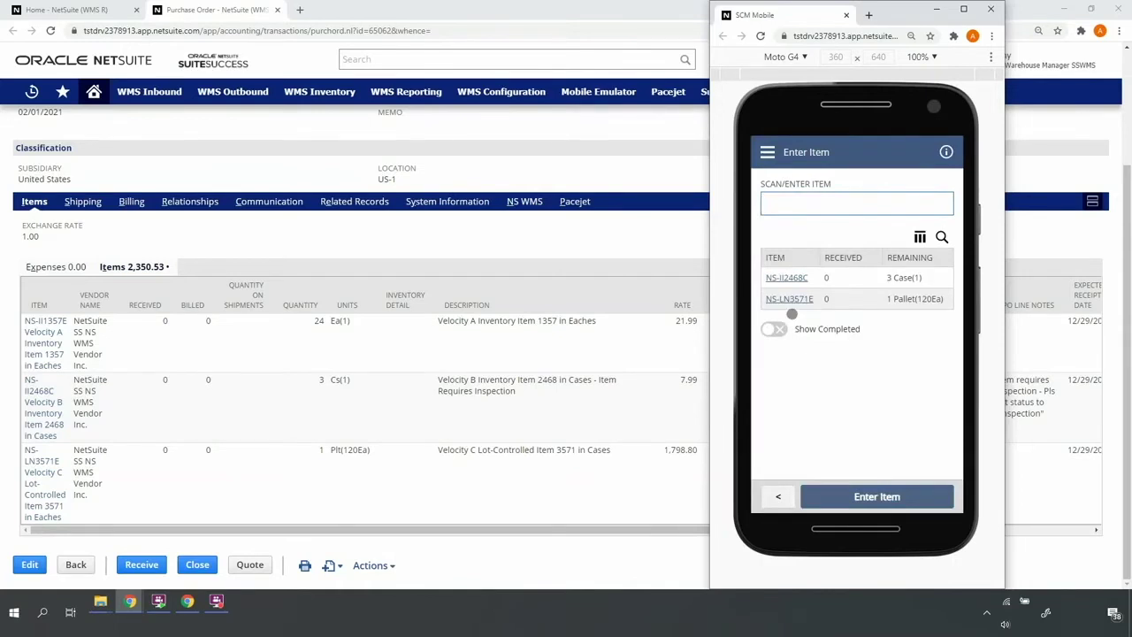
Review the fully received items, then enter item NS-II2468C for receiving
click(775, 329)
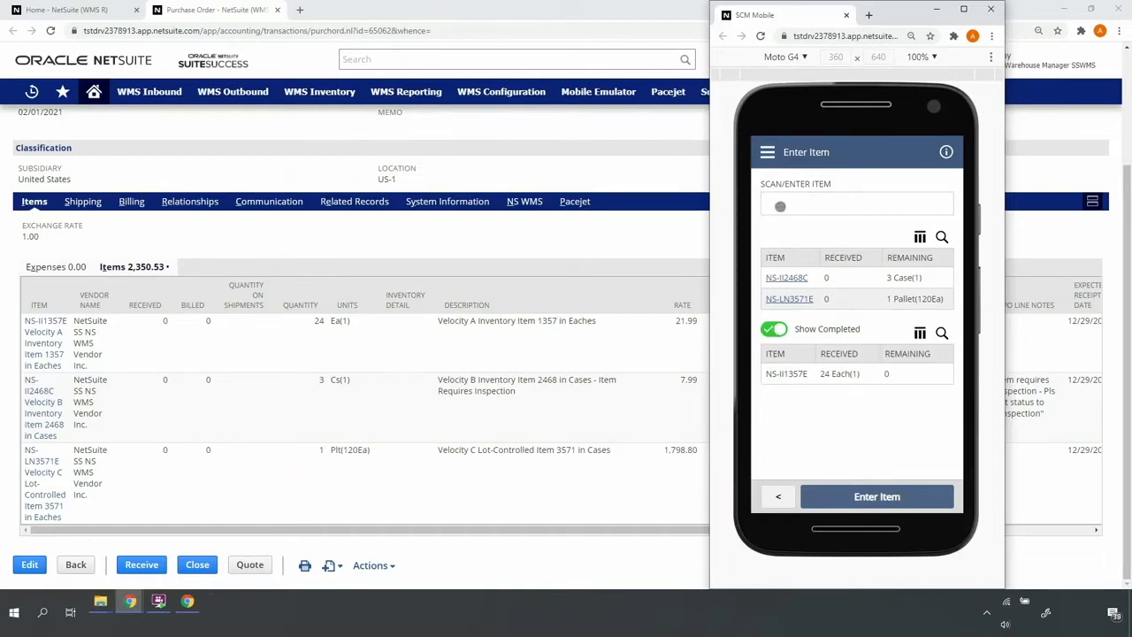
click(780, 205)
text(NS-II2468C)
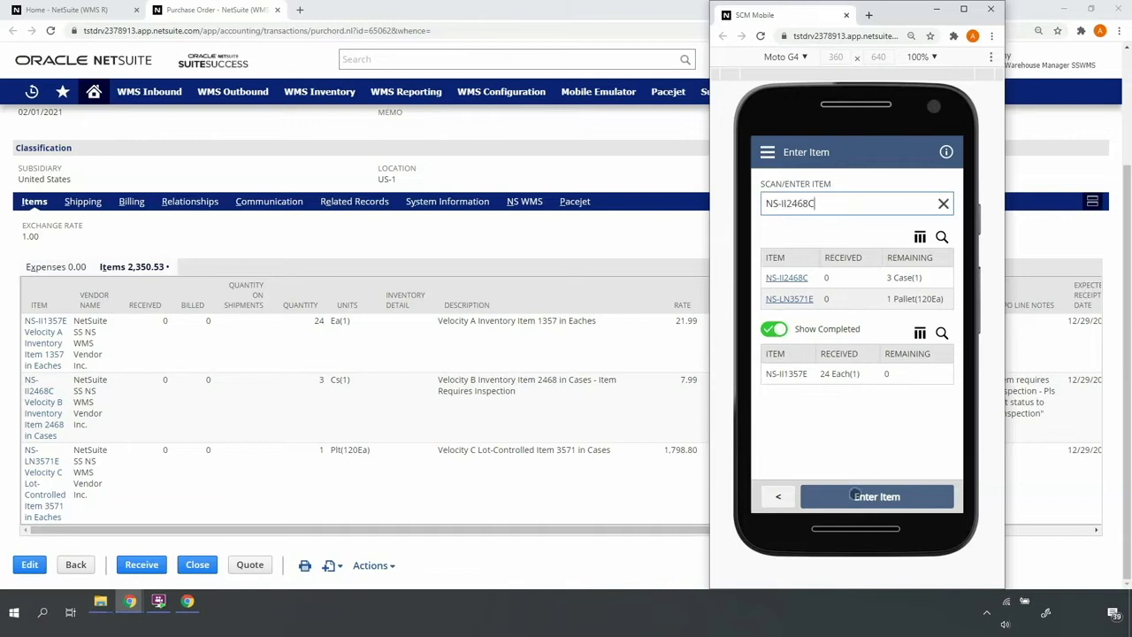
click(859, 497)
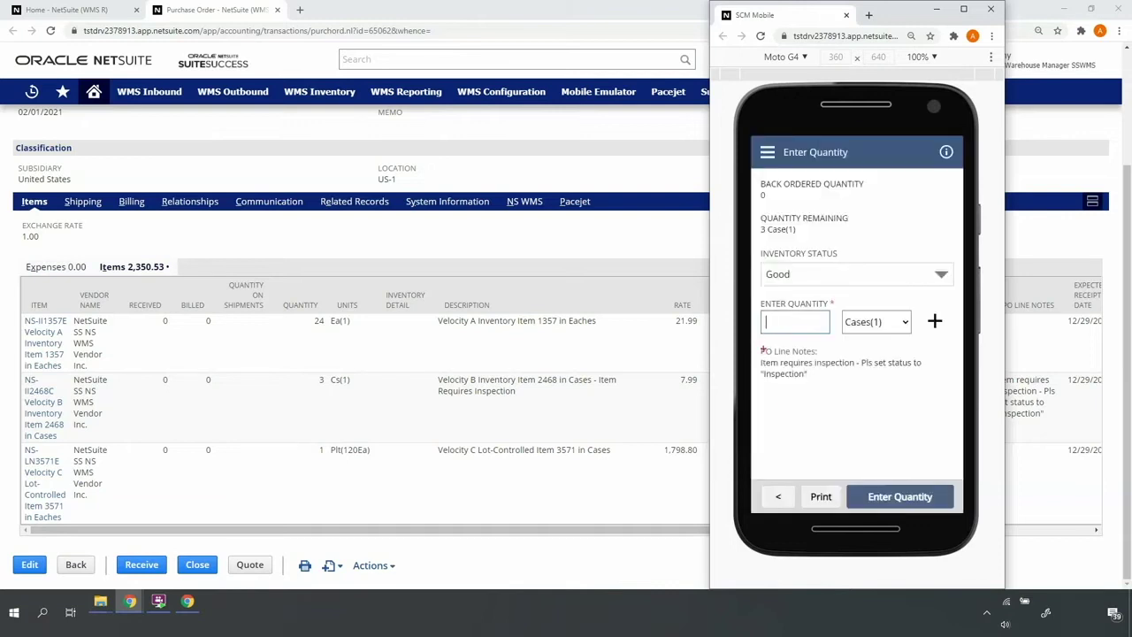
Set inventory status to Inspection and receive 3 cases into bin IB-Stage-02
drag(763, 350, 927, 384)
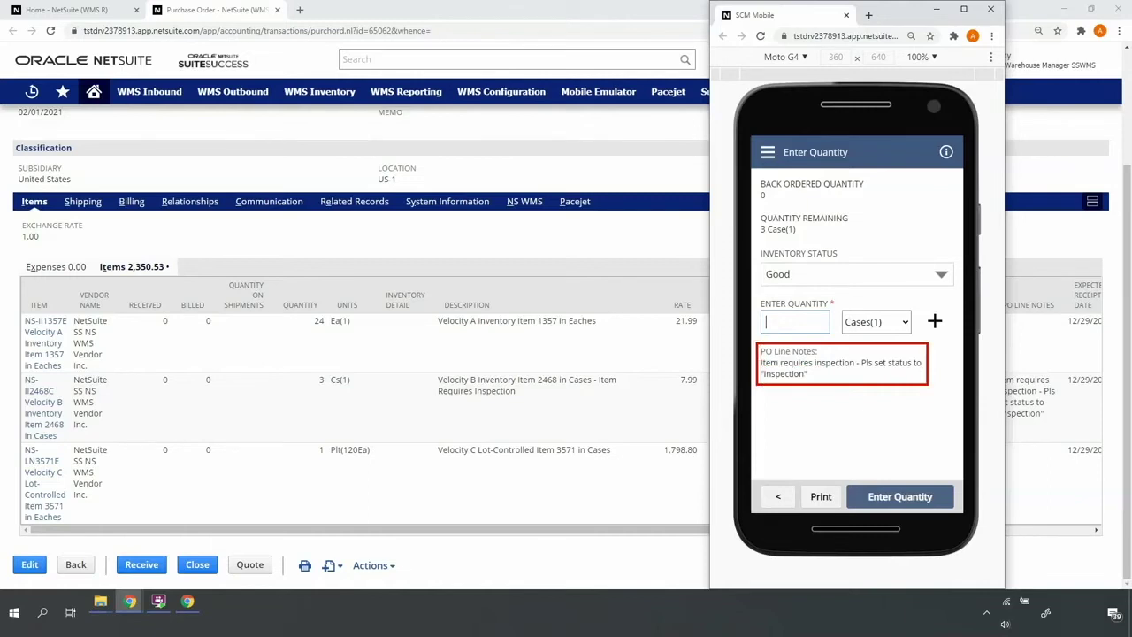
click(802, 277)
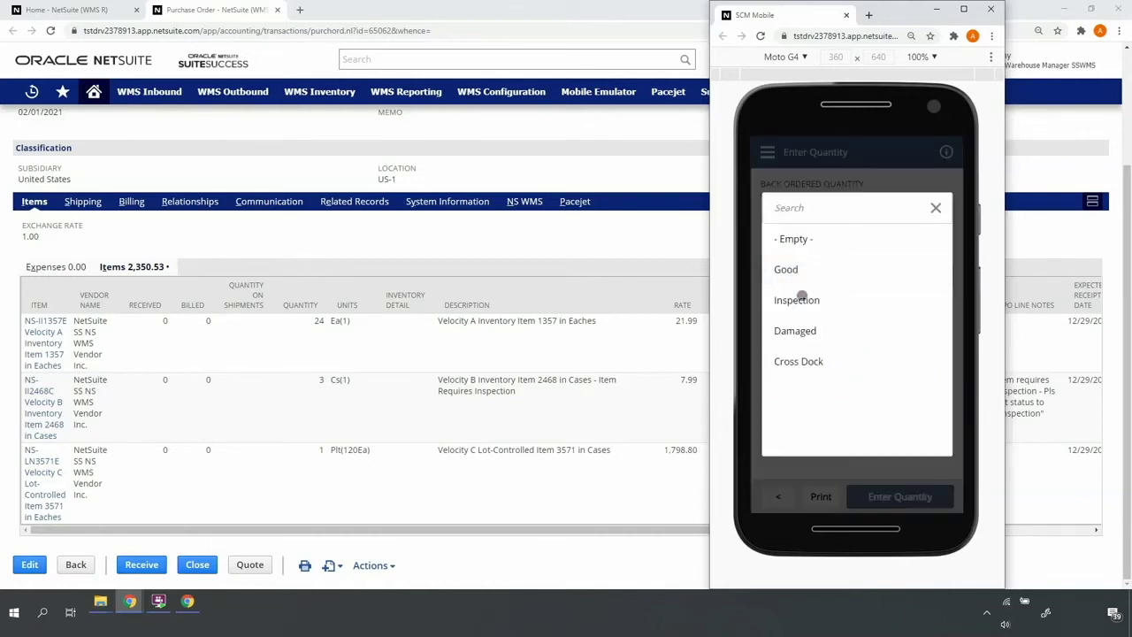
click(802, 301)
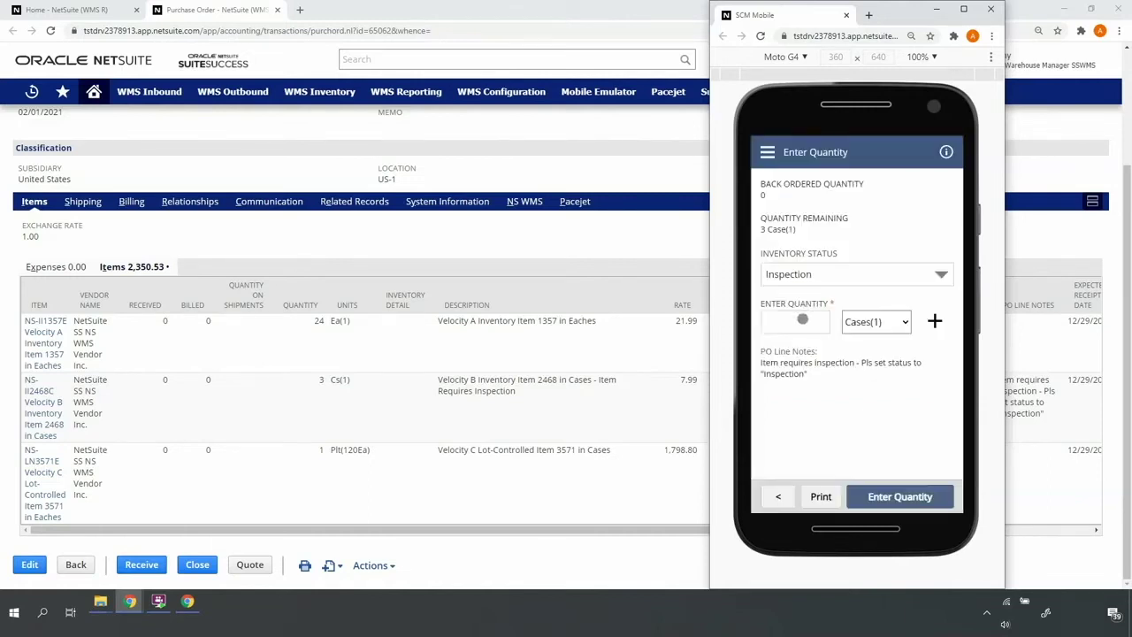
click(802, 320)
click(899, 494)
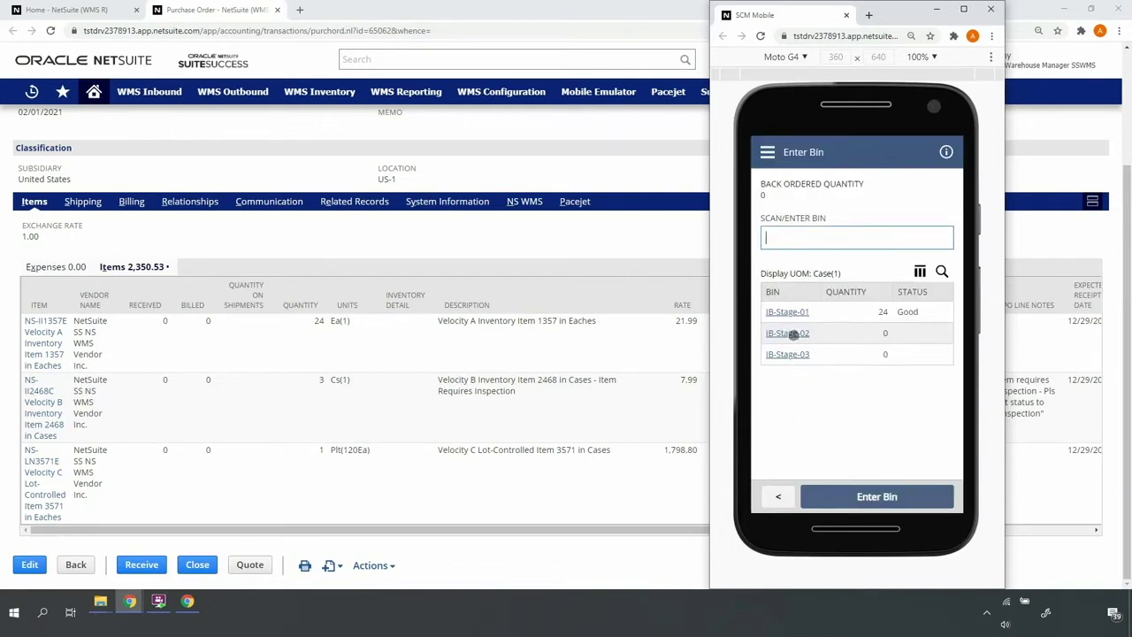
click(793, 333)
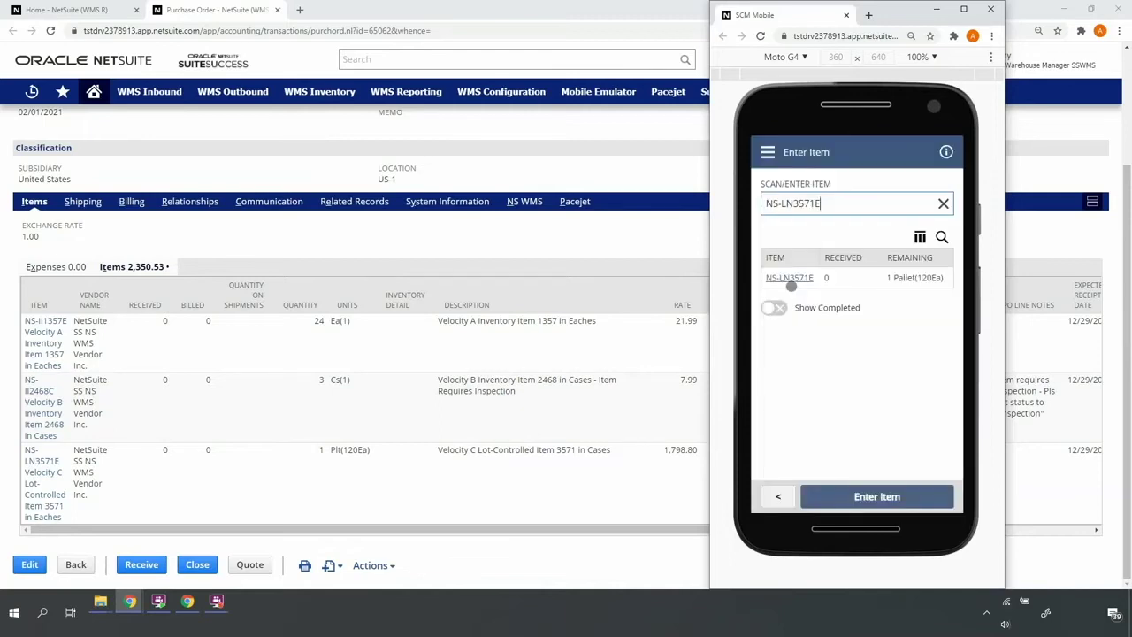
Receive the first NS-LN3571E lot with its expiry date, in Eaches(1), into IB-Stage-01
click(790, 281)
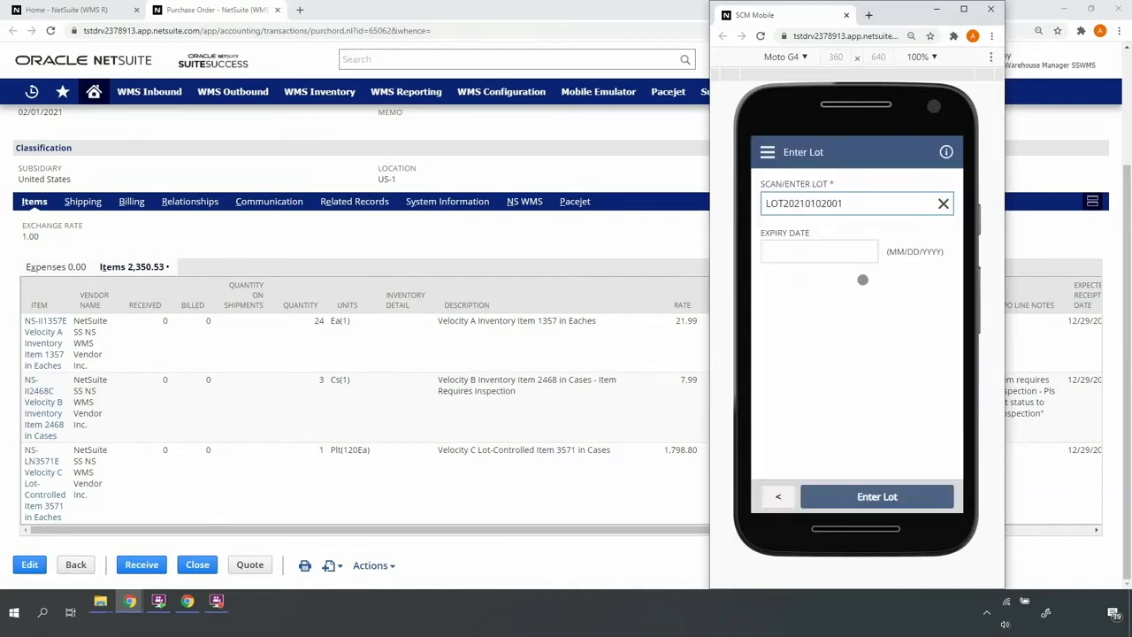
key(Tab)
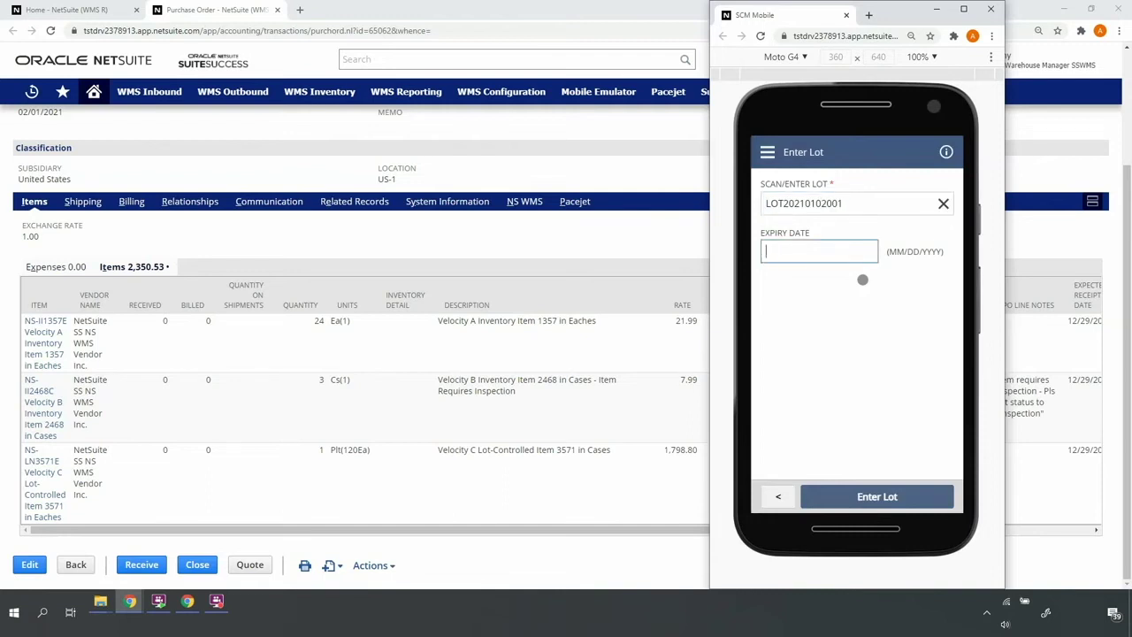
text(07/21/2021)
click(863, 498)
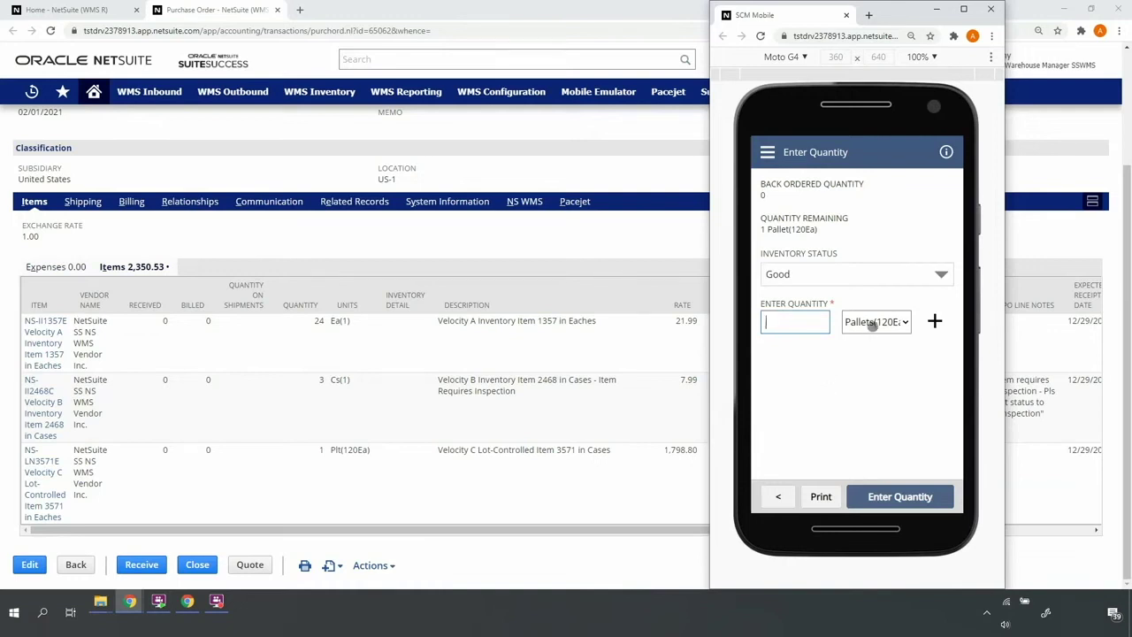
click(874, 326)
click(871, 346)
text(100)
click(885, 496)
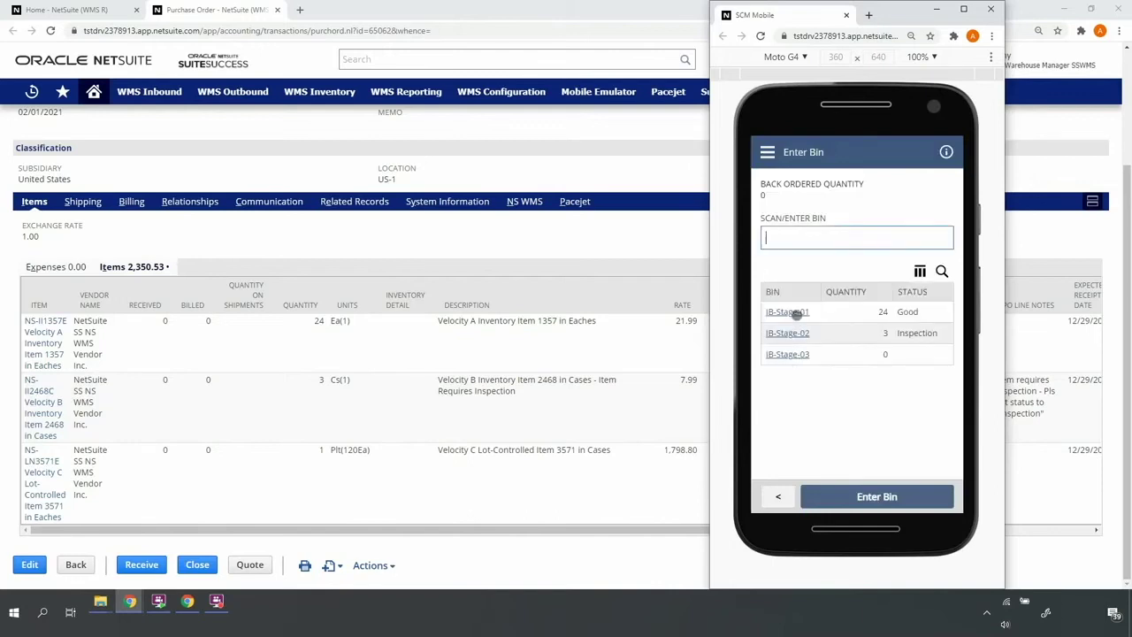
click(796, 313)
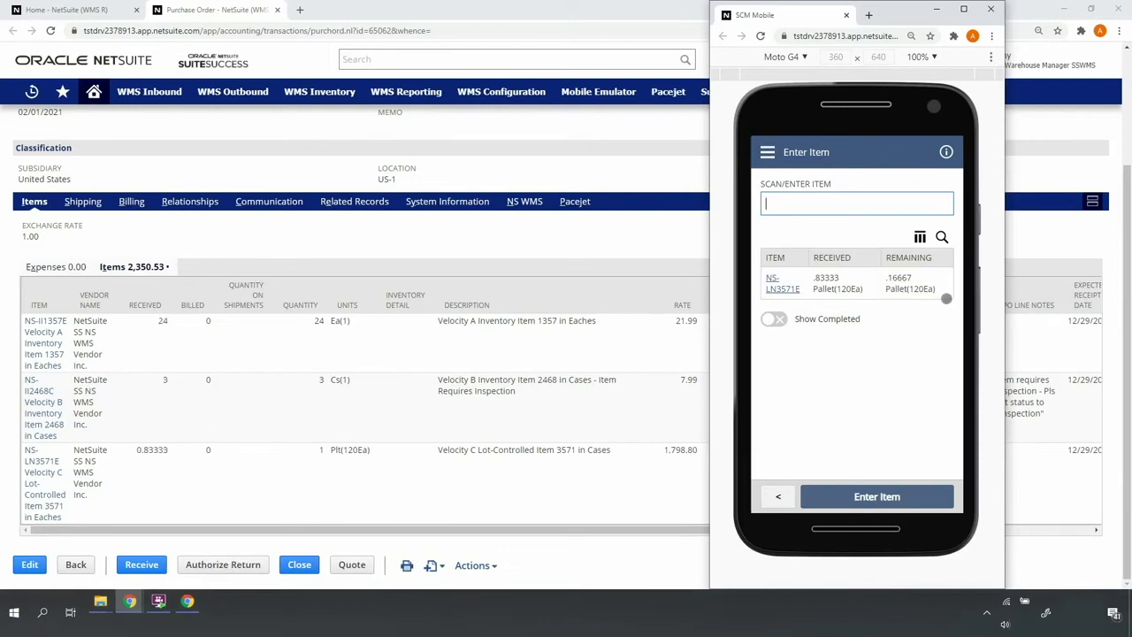
text(NS-LN3571E)
click(847, 494)
key(ctrl+v)
key(Tab)
text(0)
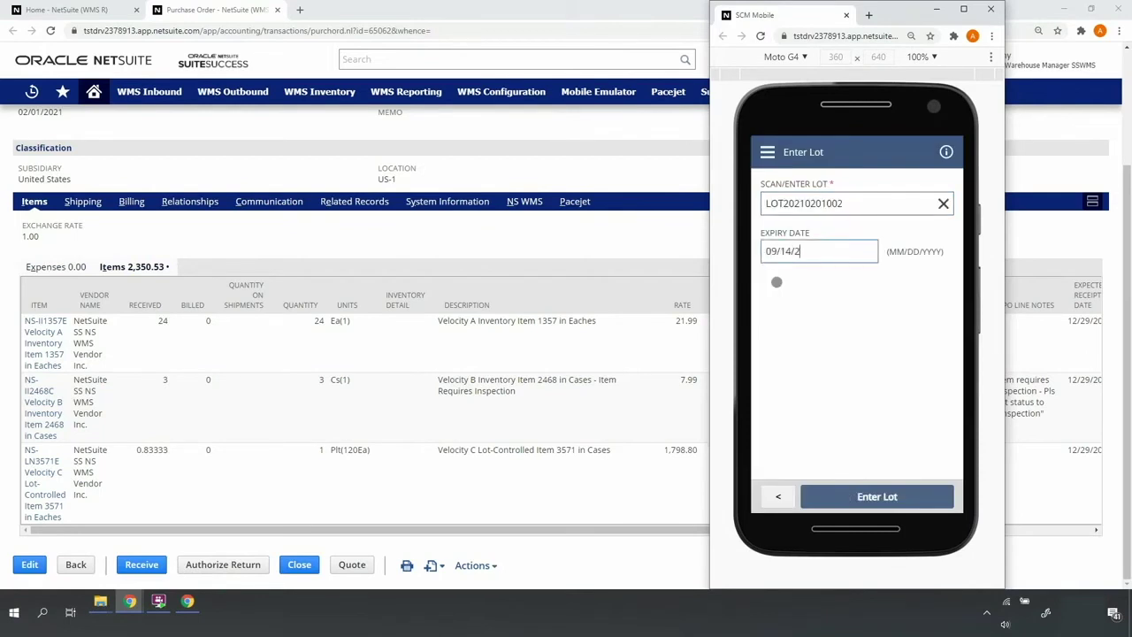
click(841, 497)
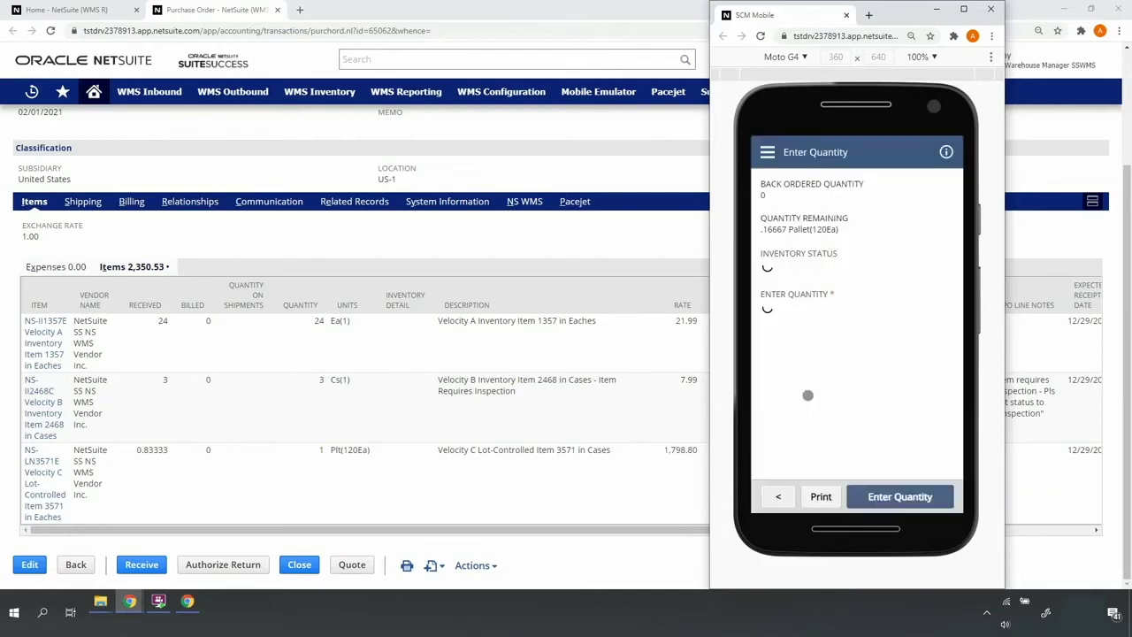
click(863, 323)
click(871, 351)
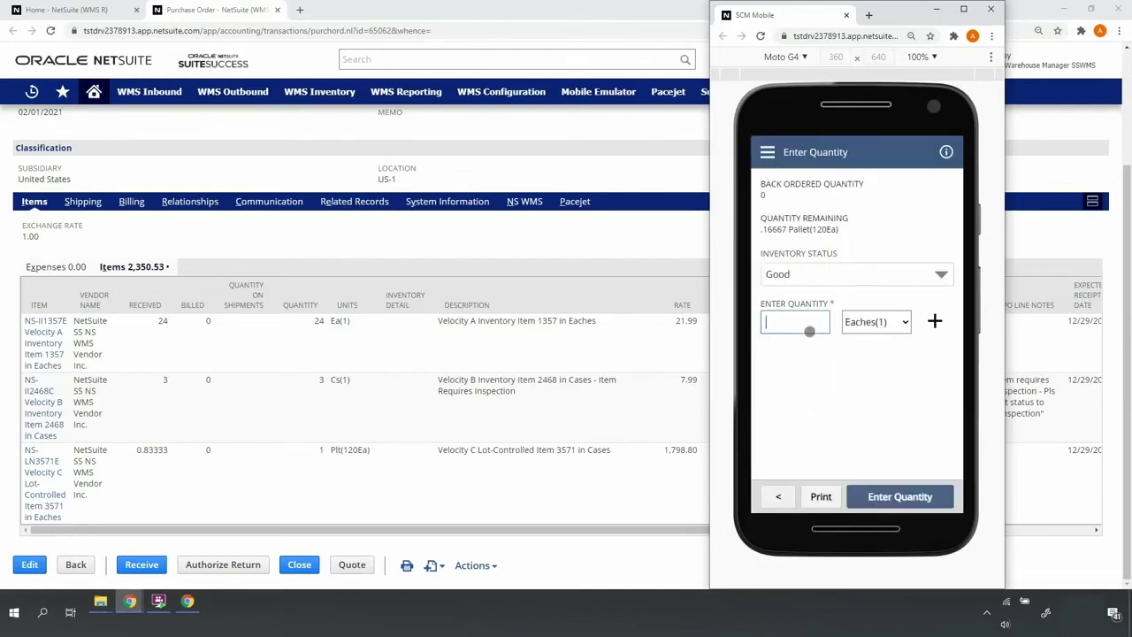
click(808, 331)
text(20)
click(876, 499)
click(797, 312)
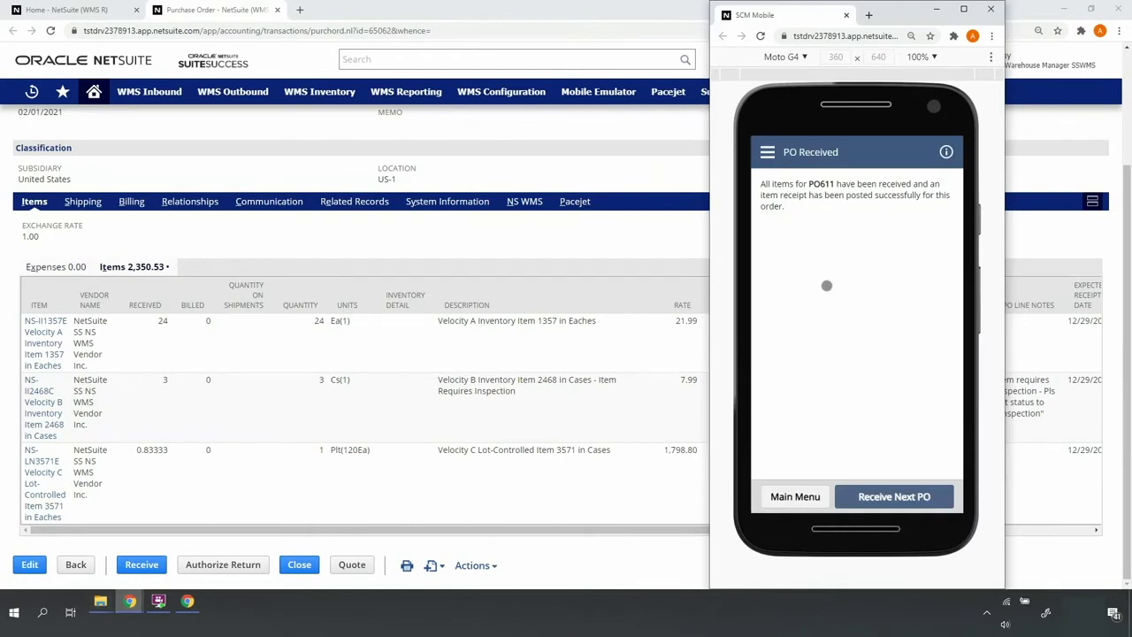
Reload PO611 on desktop and confirm Pending Bill with received quantities 24, 3 and 1
click(303, 170)
scroll(283, 187, up, 2)
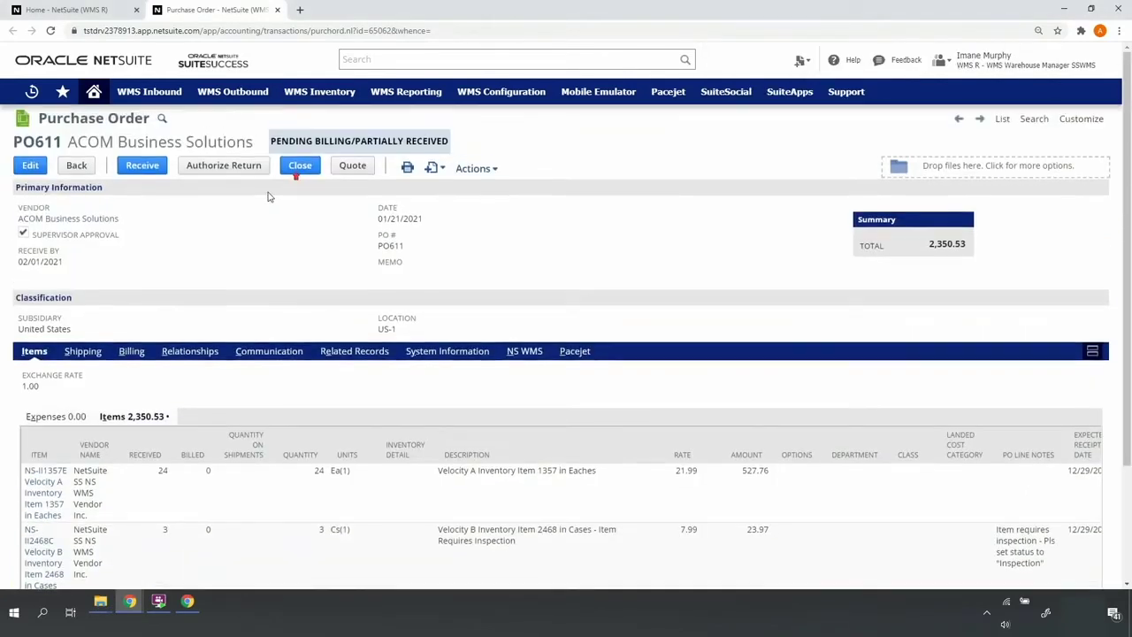
click(51, 30)
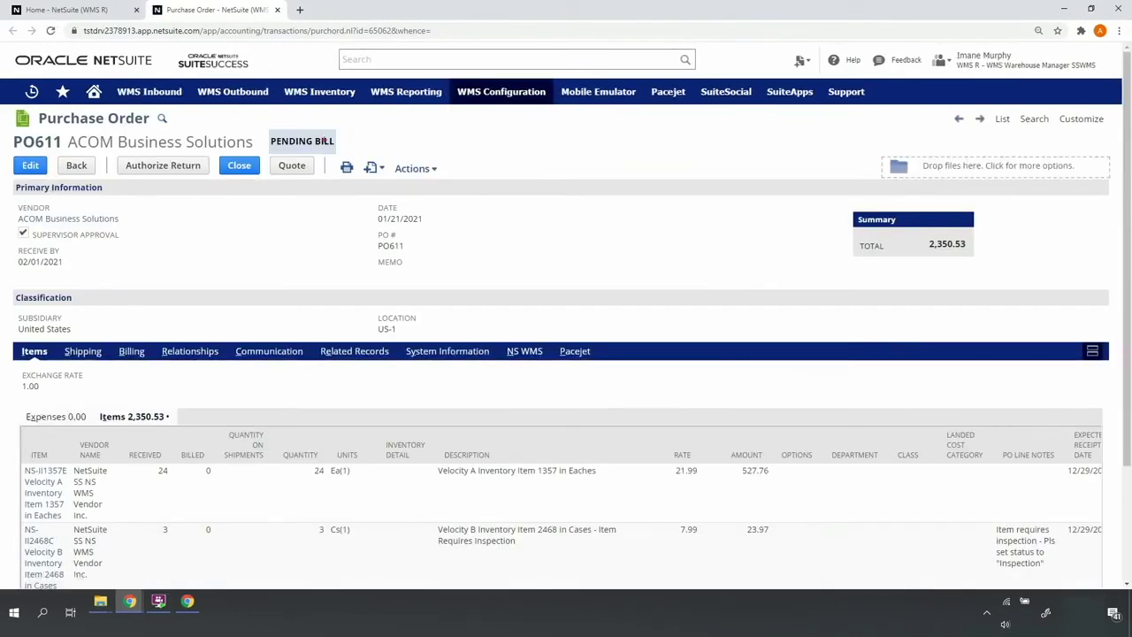
drag(262, 127, 339, 156)
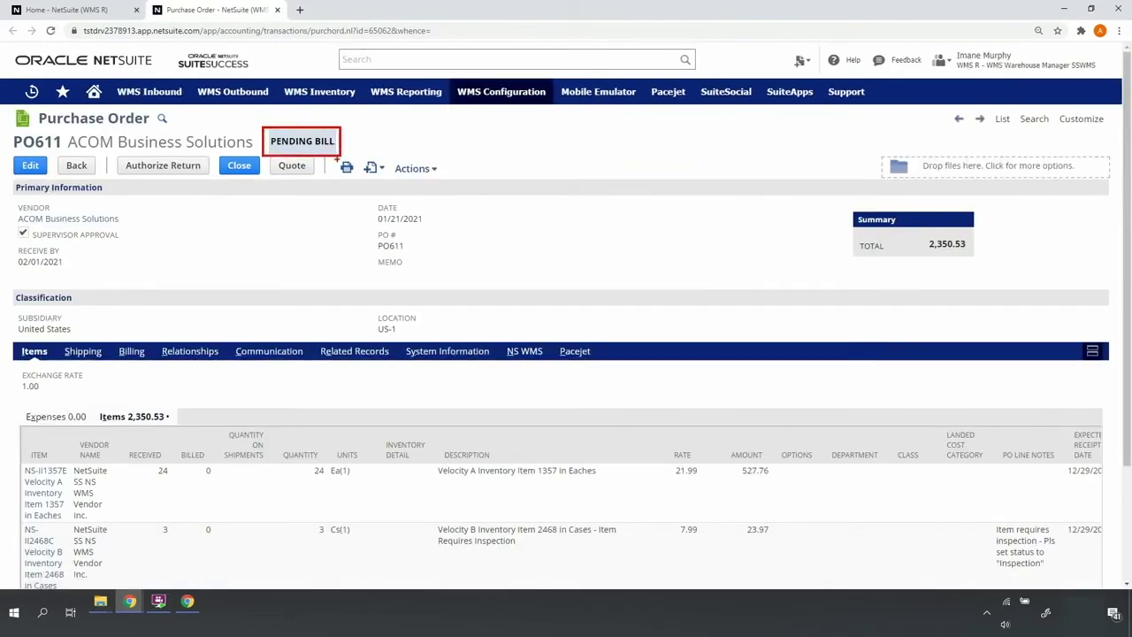
scroll(228, 329, down, 3)
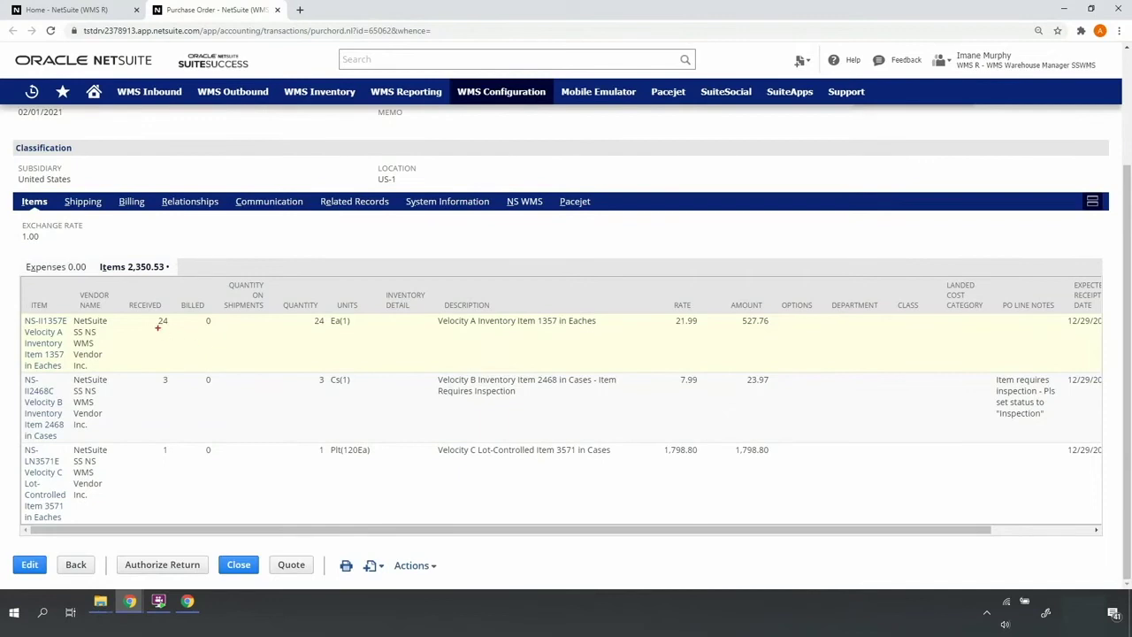
mouse_move(122, 294)
mouse_down()
mouse_move(188, 434)
mouse_move(187, 520)
mouse_up()
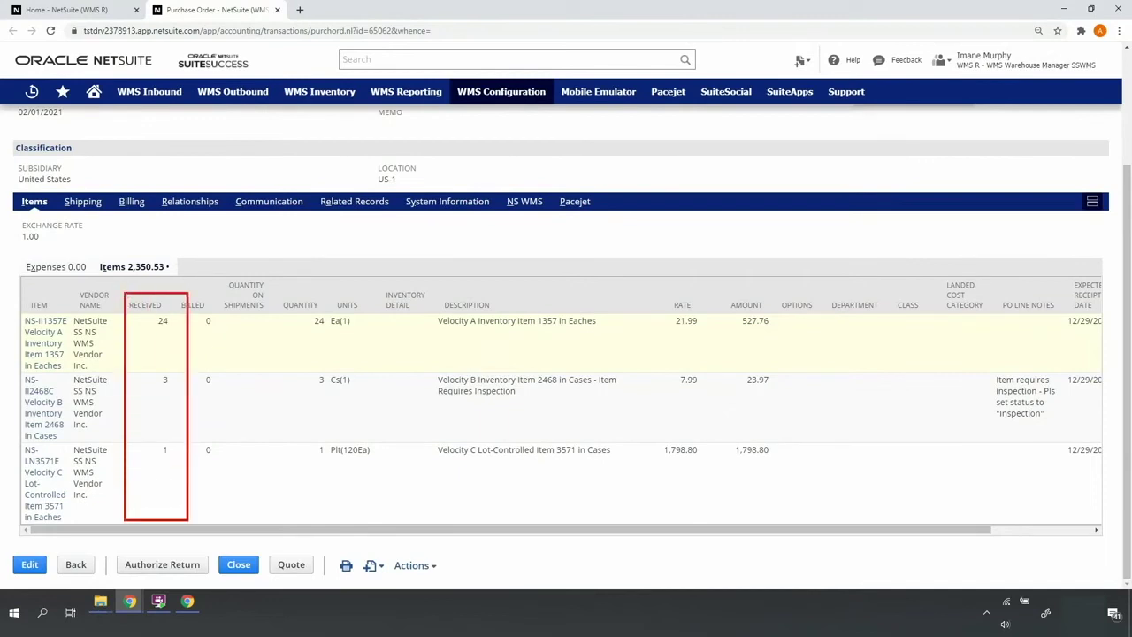
Open item NS-LN3571E in a new tab and check its Inventory Detail for both lots in IB-Stage-01
right_click(49, 479)
click(93, 486)
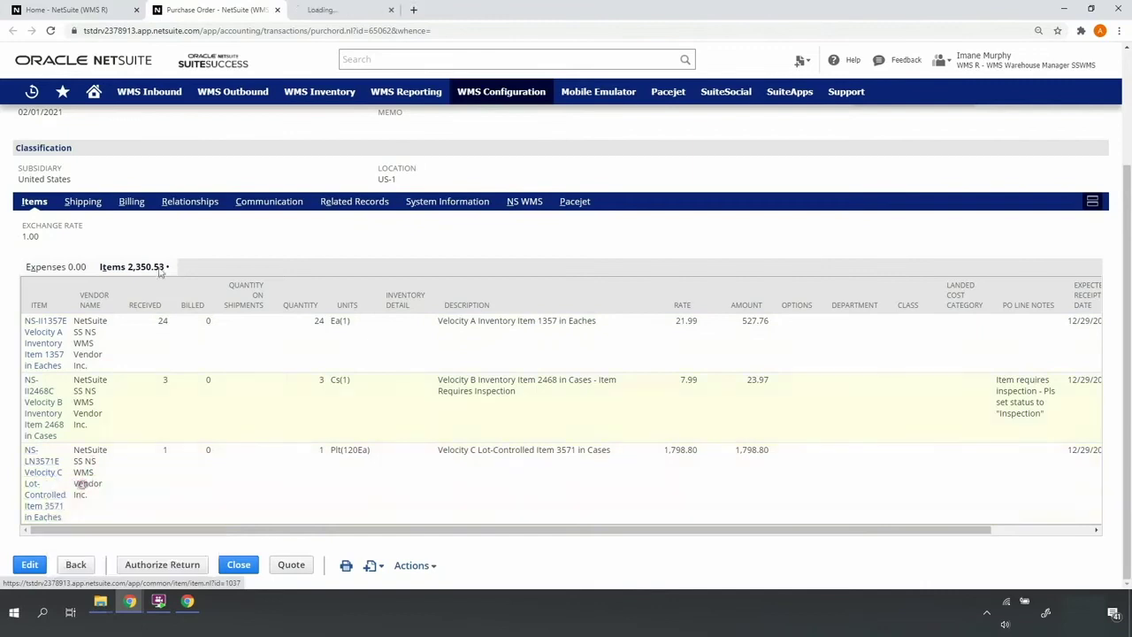
click(342, 10)
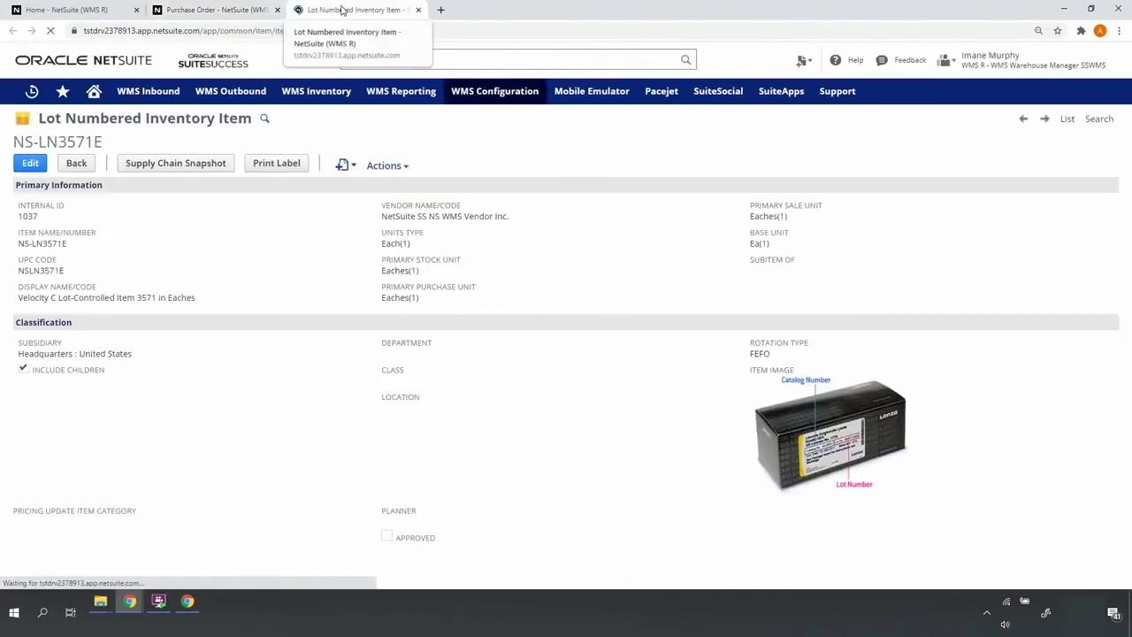
scroll(234, 249, down, 3)
click(198, 264)
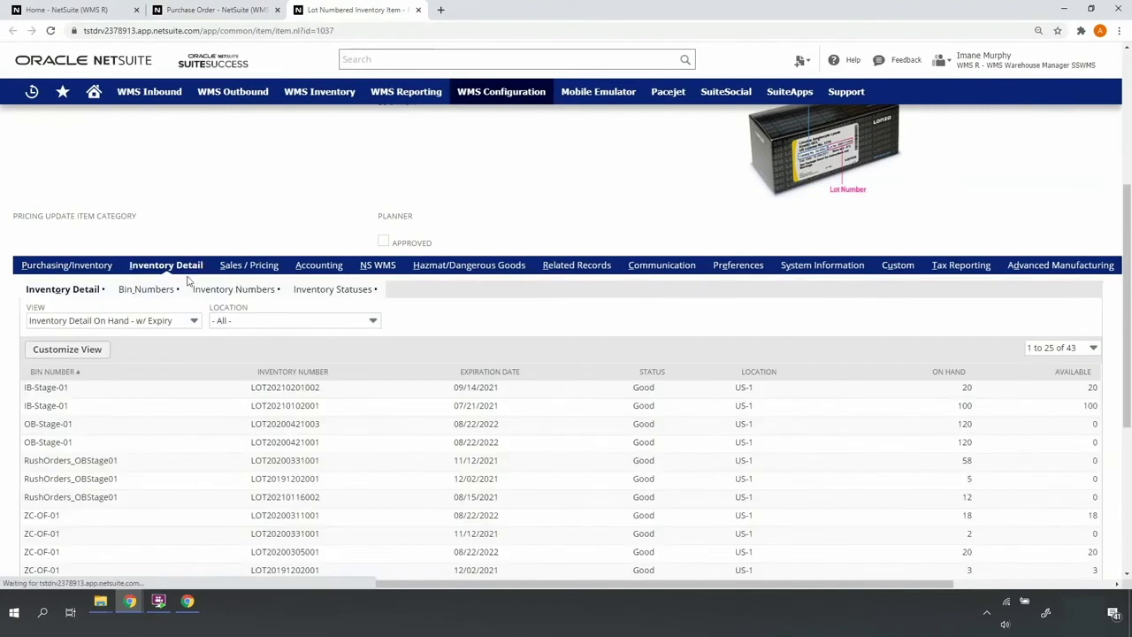
scroll(183, 282, down, 1)
mouse_move(25, 323)
mouse_down()
mouse_move(911, 364)
mouse_move(1105, 359)
mouse_up()
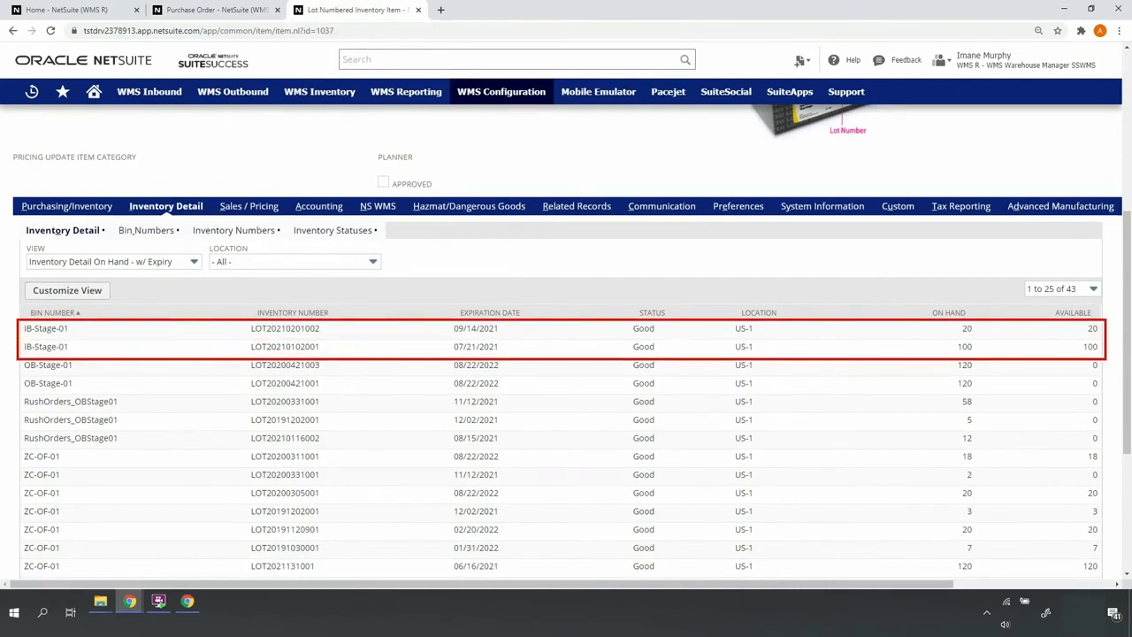
key(Escape)
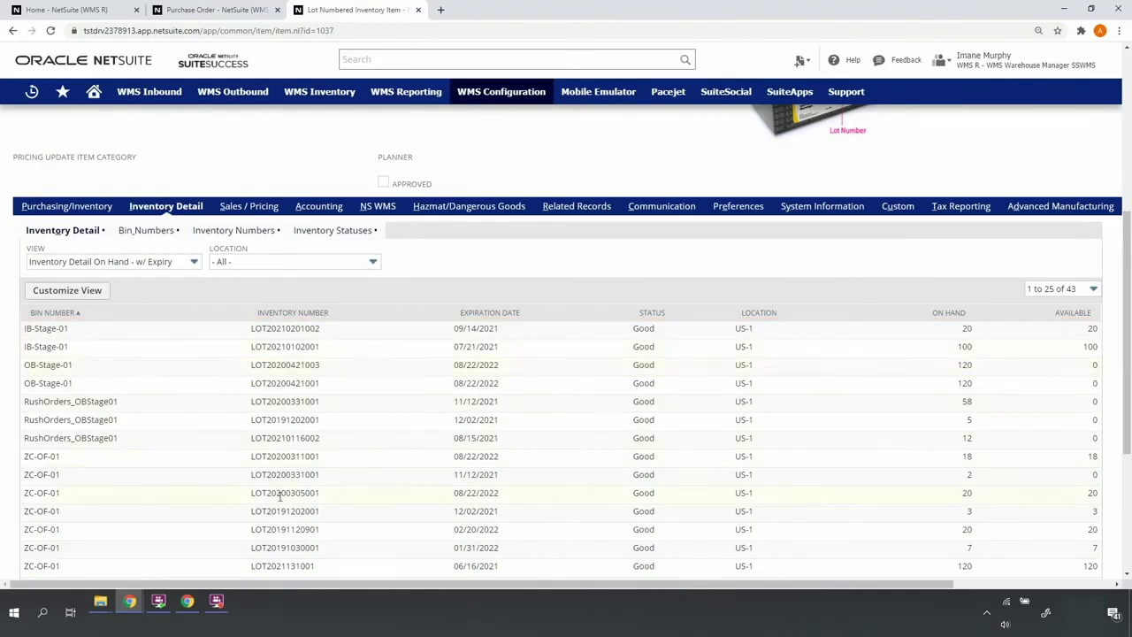
Return the mobile emulator to the main menu and start Receiving > Putaway
mouse_move(130, 601)
click(191, 544)
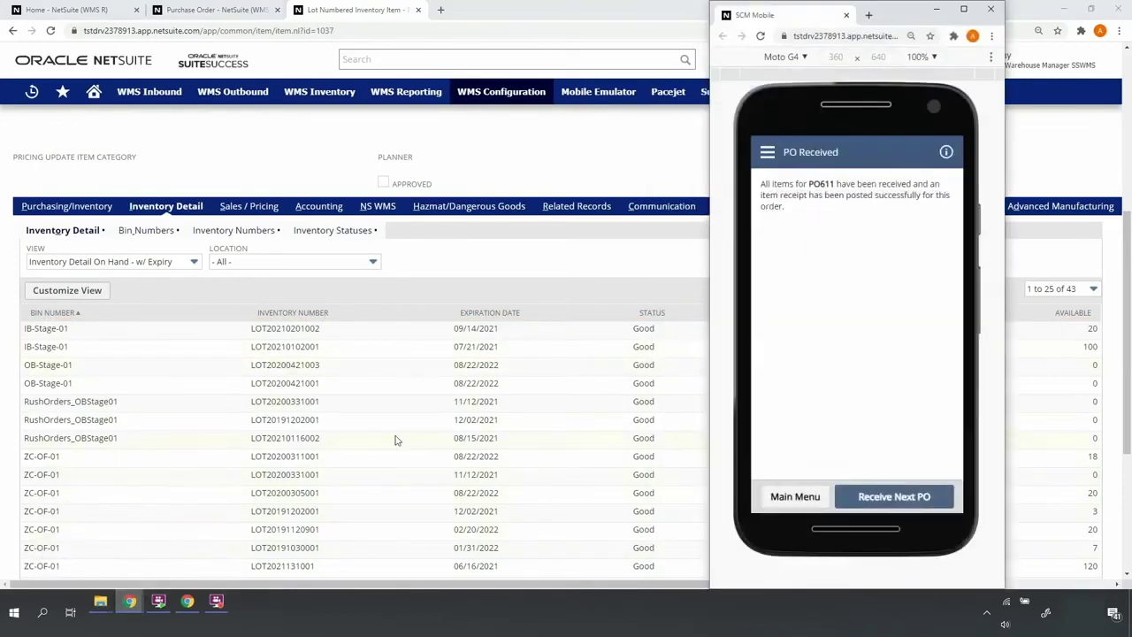
click(768, 152)
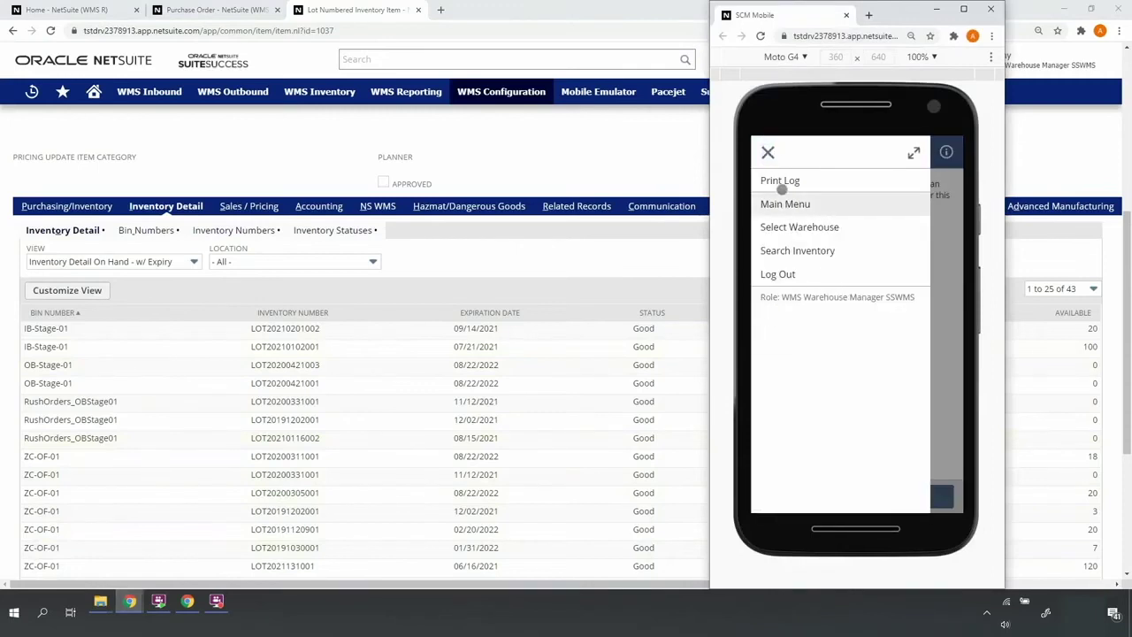
click(783, 205)
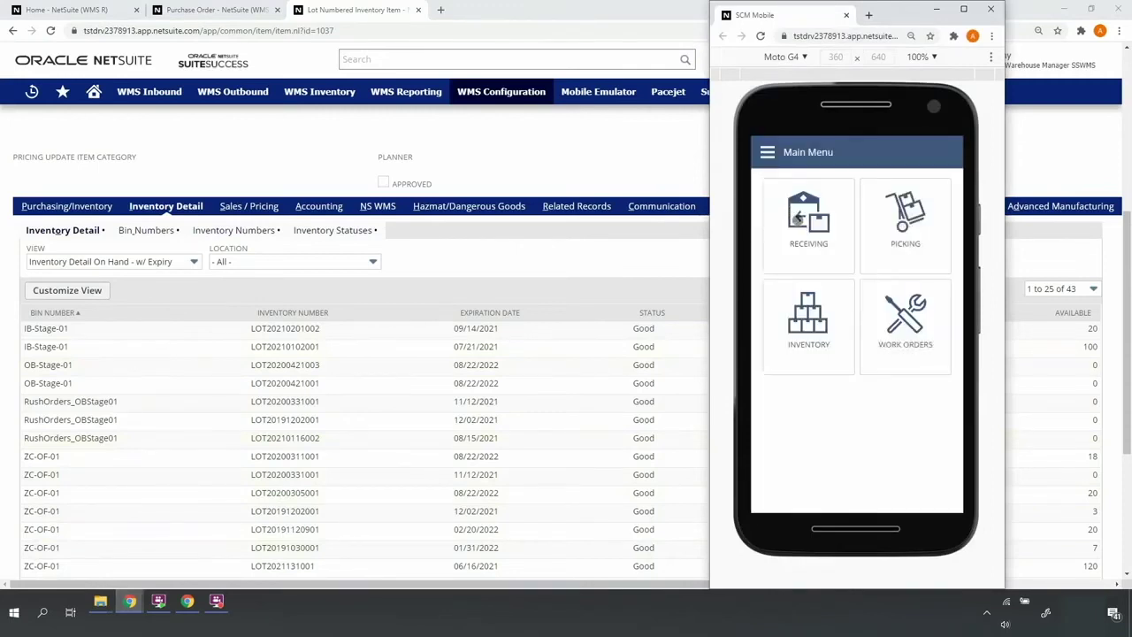
click(798, 218)
click(806, 320)
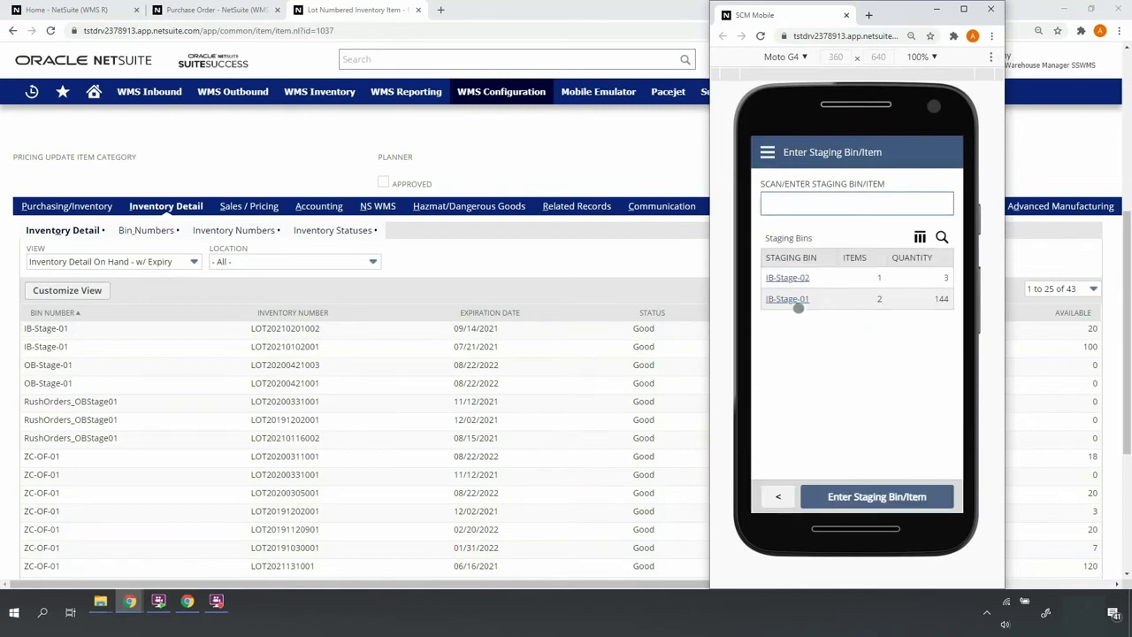
Put away all 24 units of NS-II1357E from IB-Stage-01 into bin ZA-OF-01
click(792, 299)
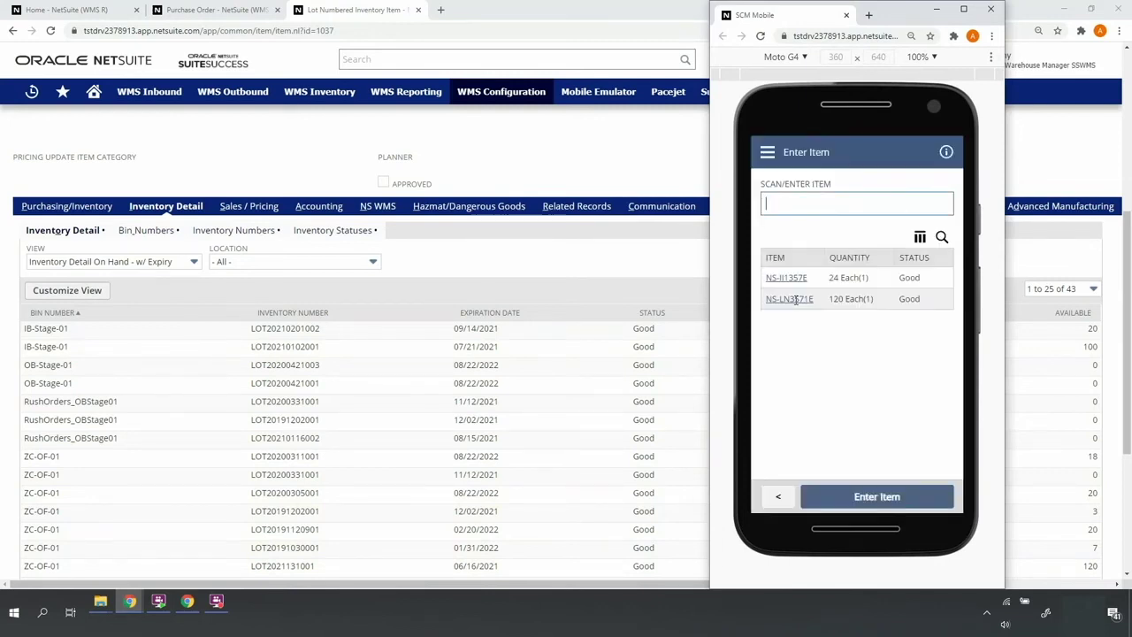
text(NS-II1357E)
click(854, 495)
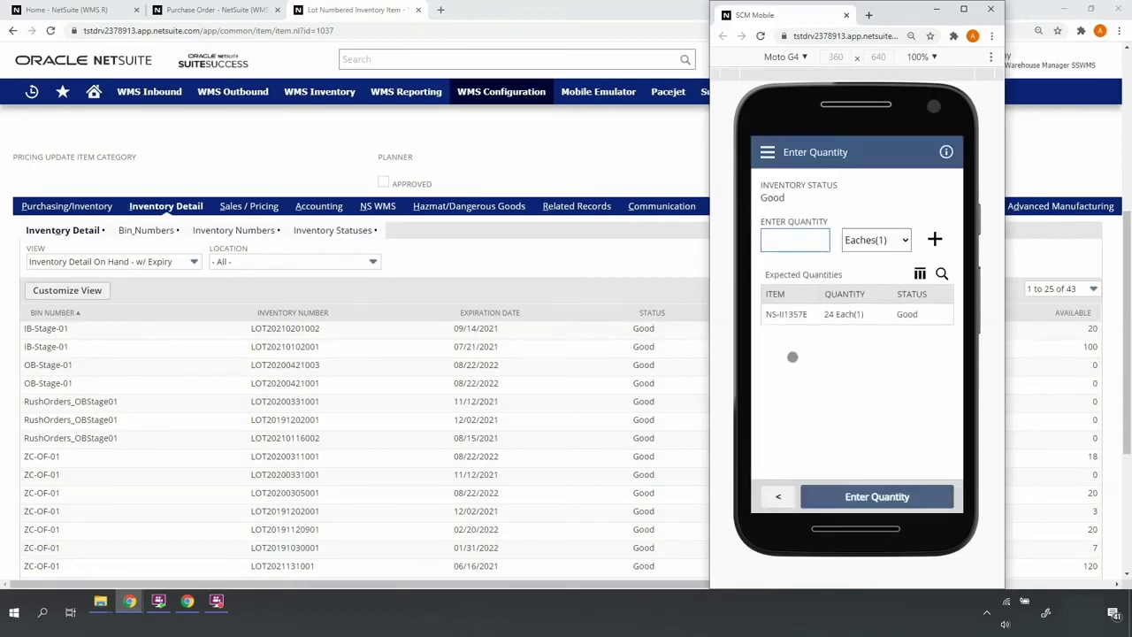
click(862, 496)
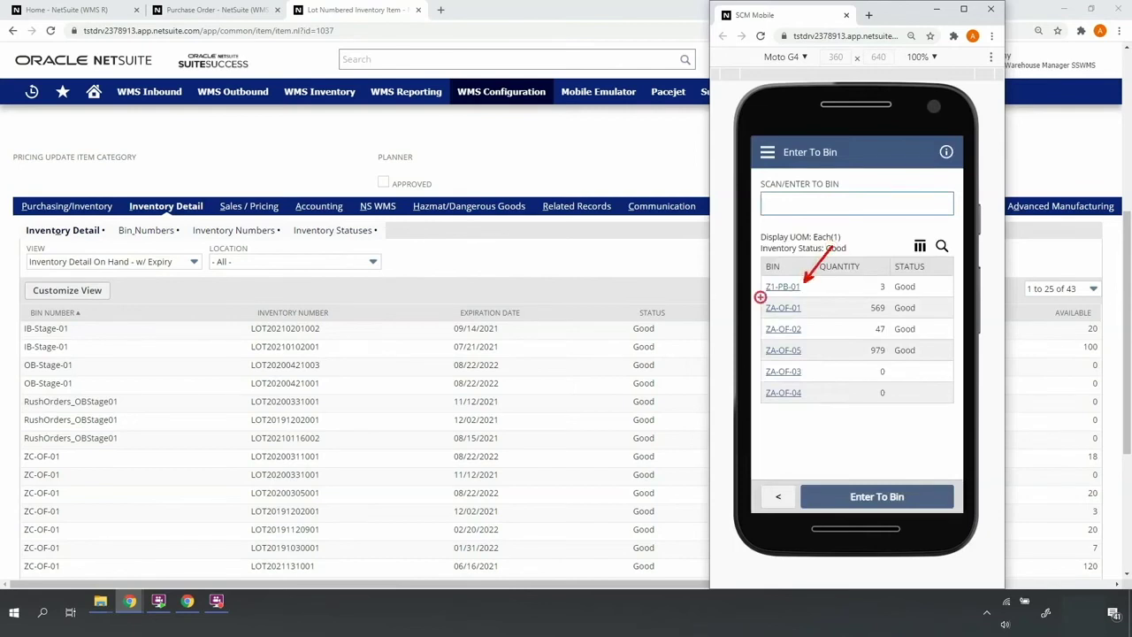
drag(760, 296, 824, 402)
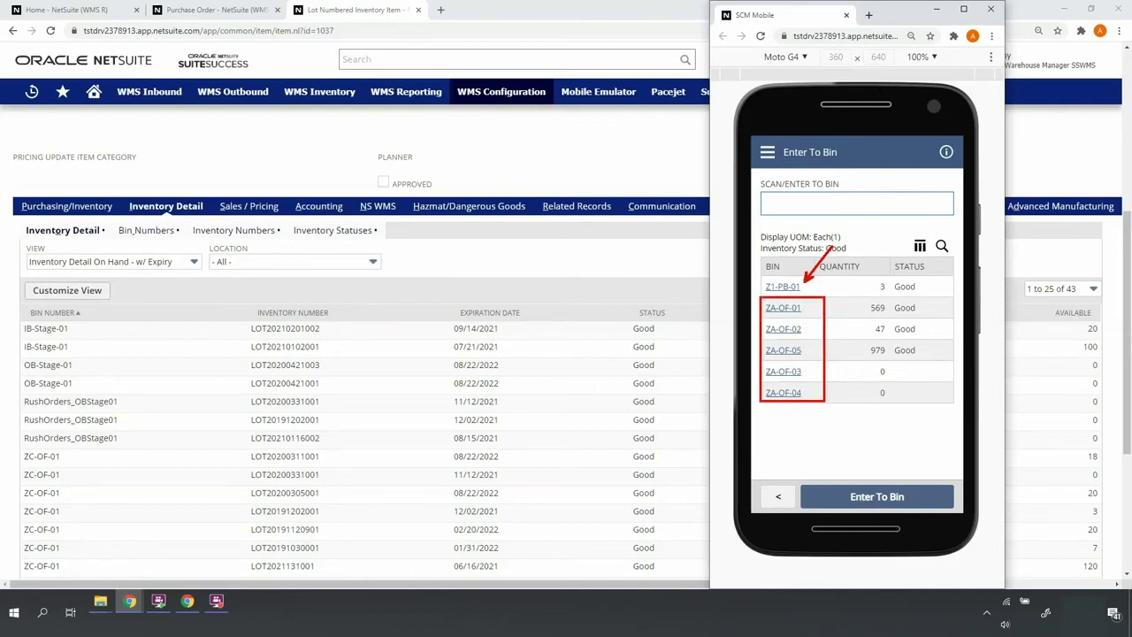
click(791, 308)
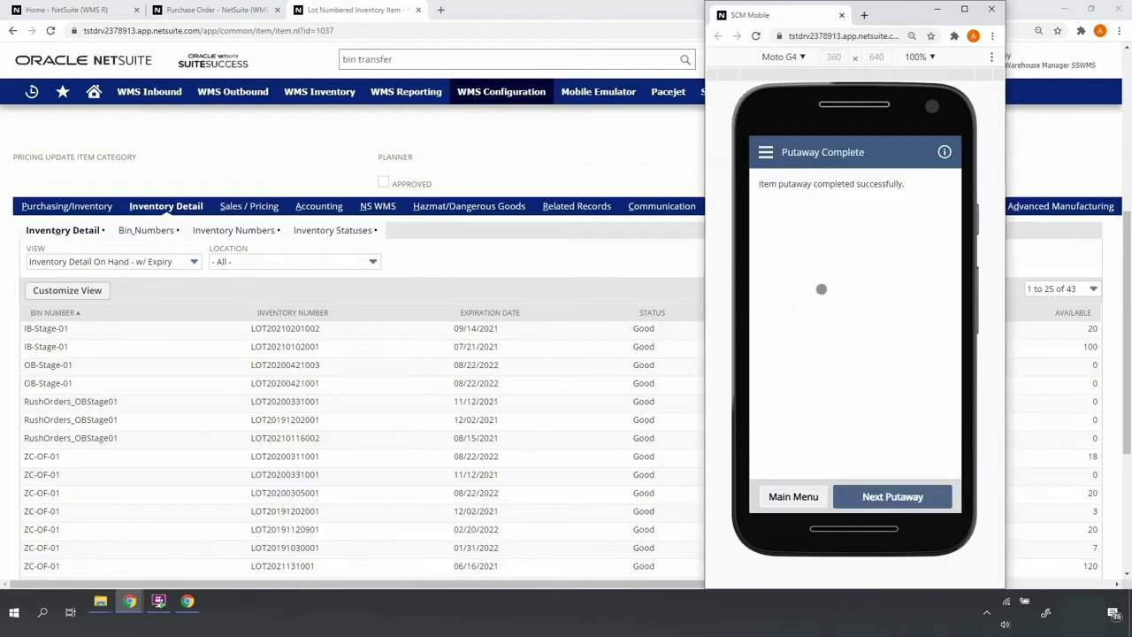
Start a new putaway from IB-Stage-01 for item NS-LN3571E
click(884, 491)
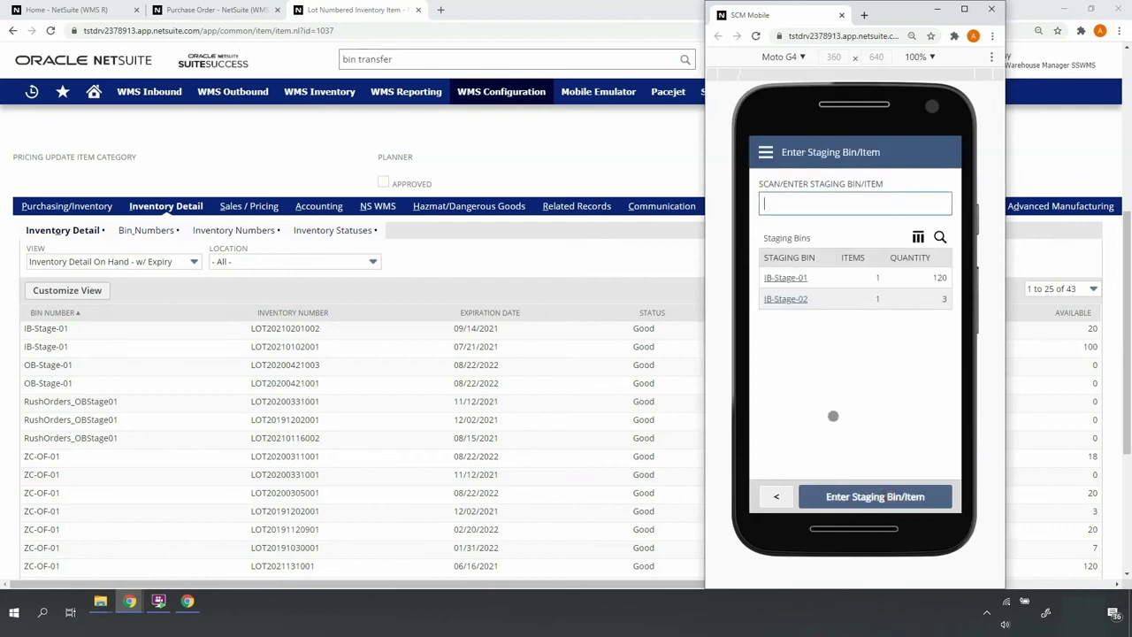
click(785, 278)
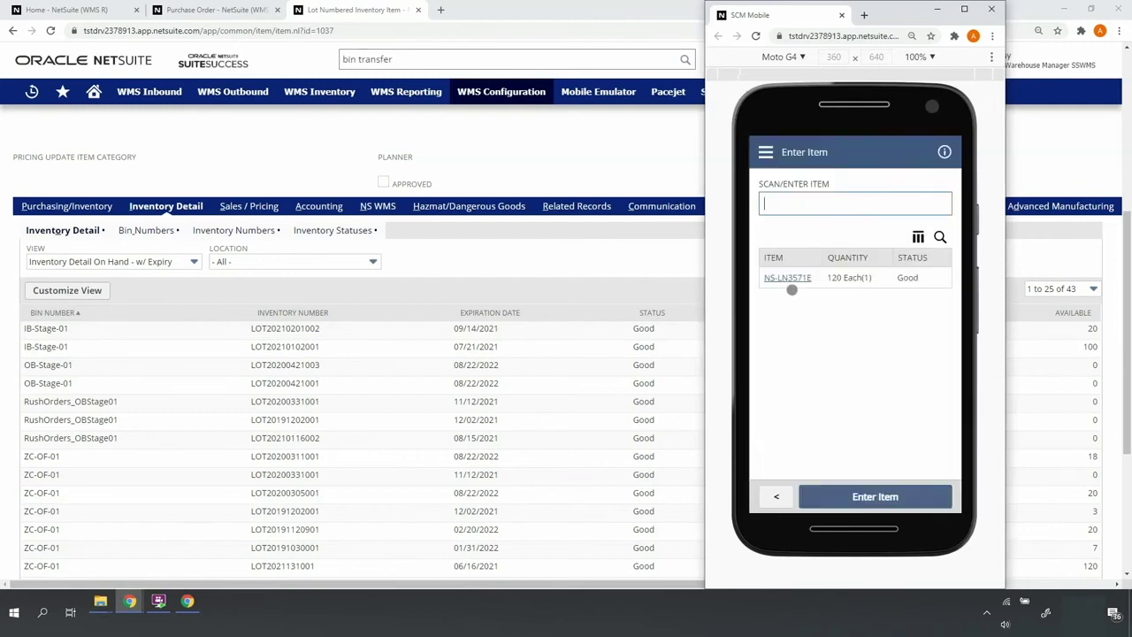
click(789, 281)
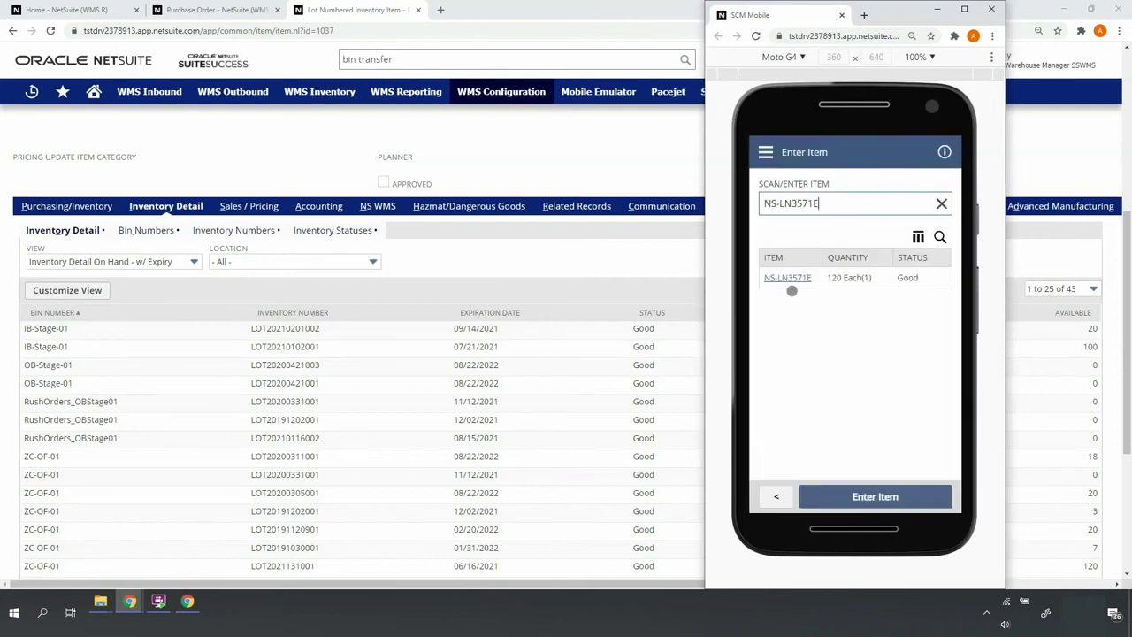
click(871, 498)
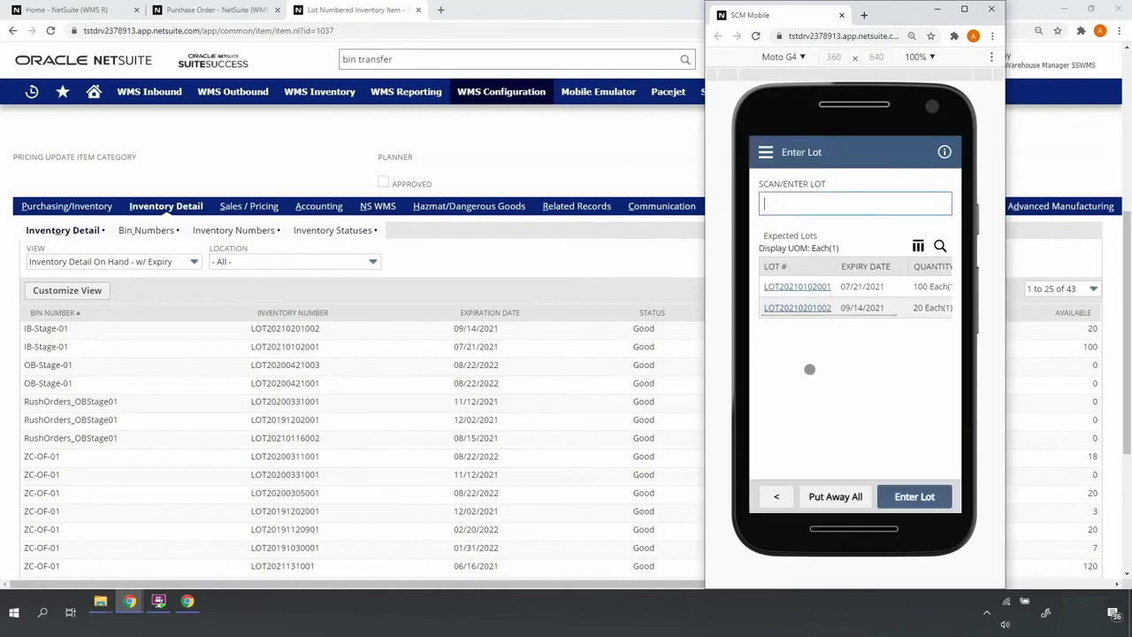
drag(812, 282, 846, 246)
drag(820, 303, 855, 259)
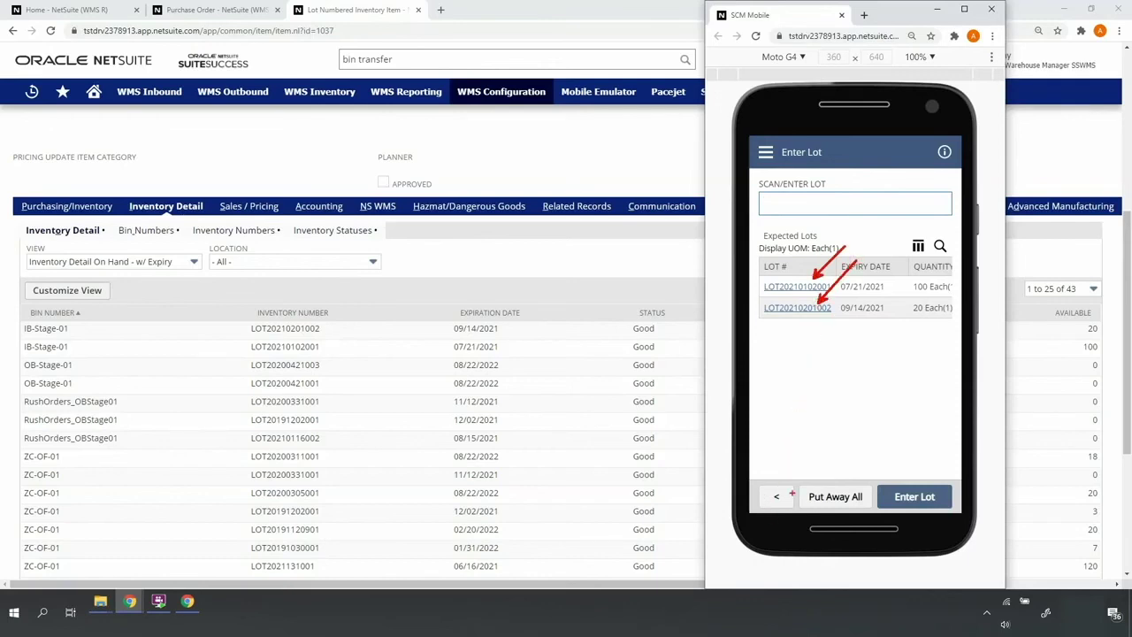
drag(794, 482, 878, 511)
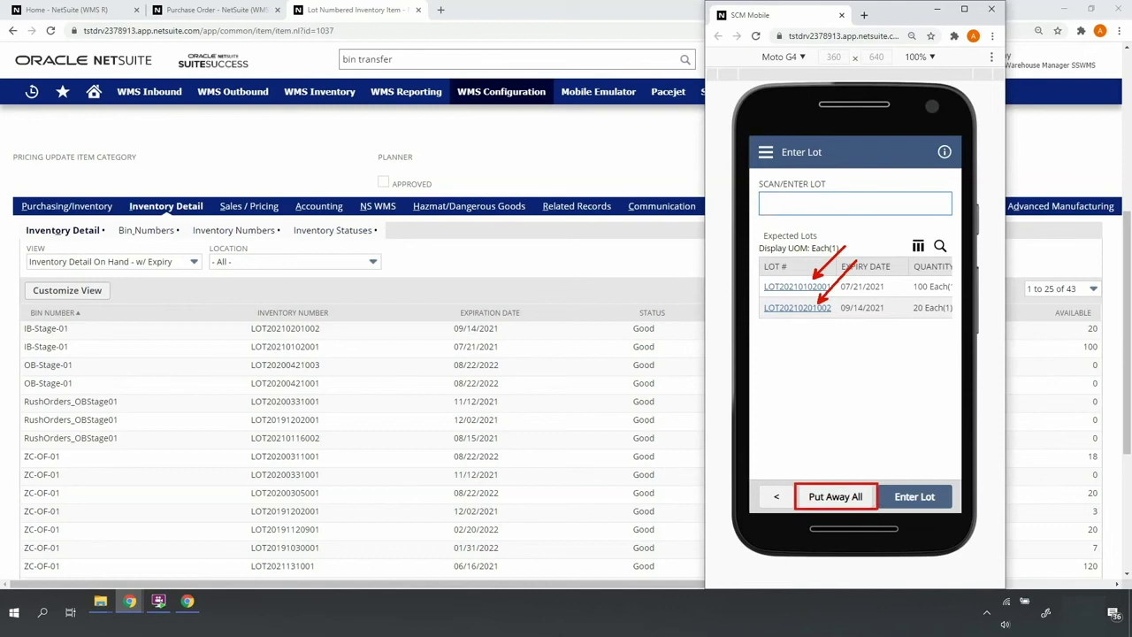
key(Escape)
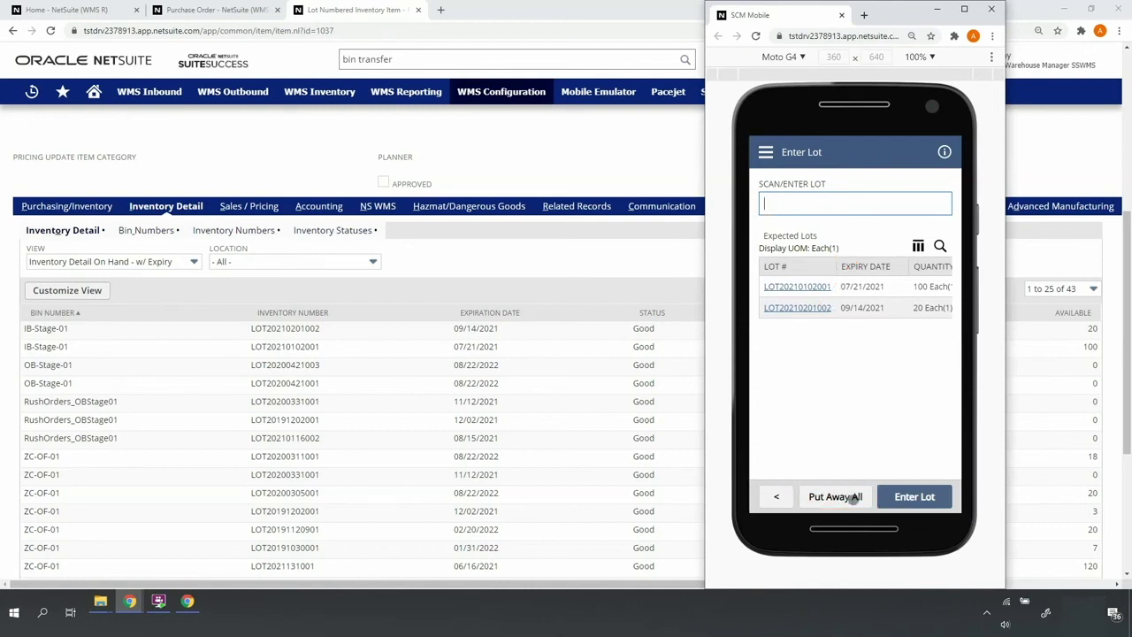
click(854, 497)
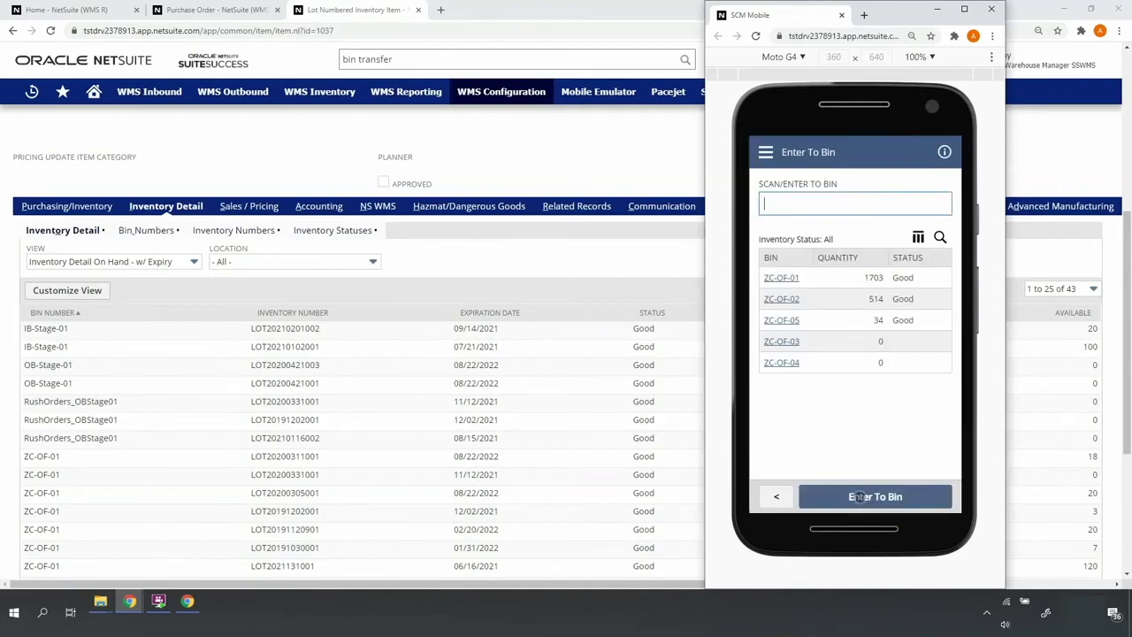
click(781, 279)
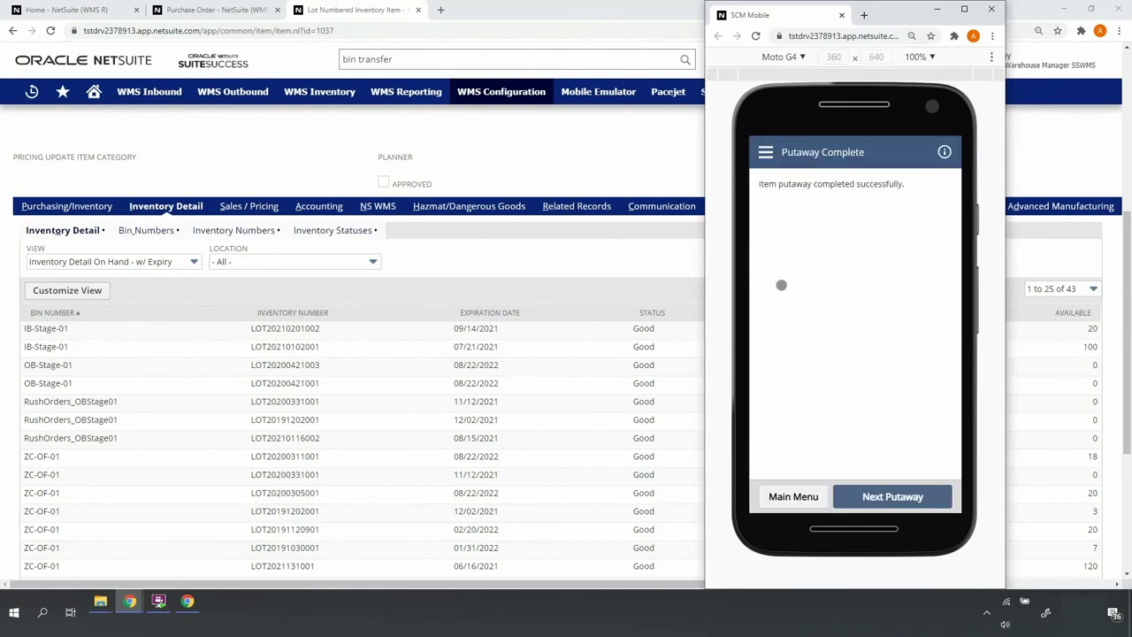
Start a new putaway from IB-Stage-02 for item NS-II2468C
click(860, 496)
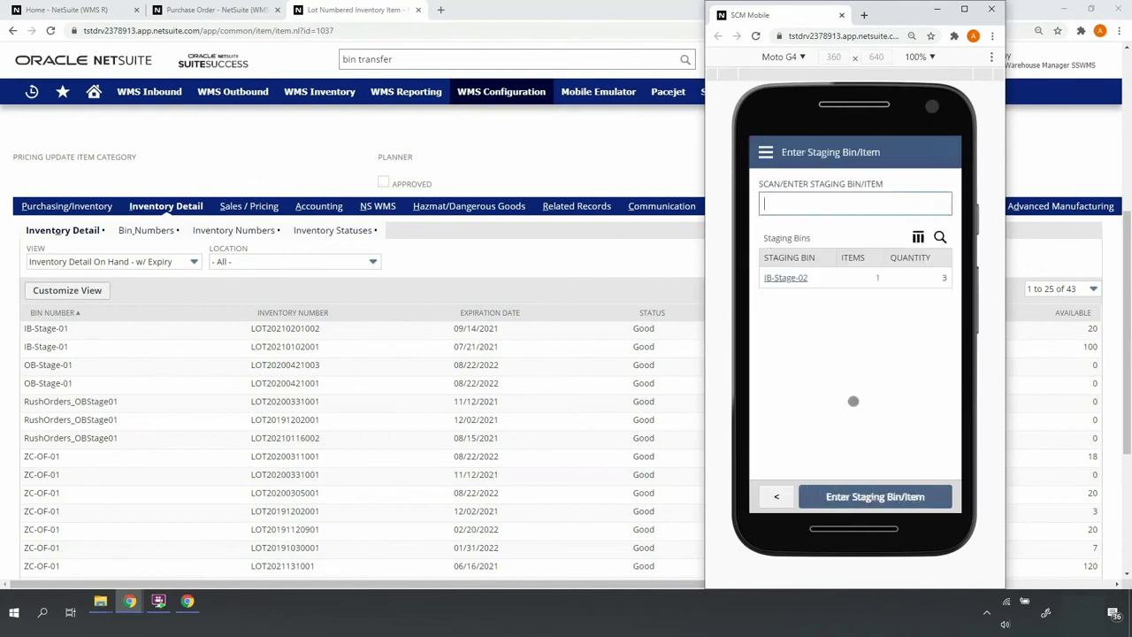
click(785, 277)
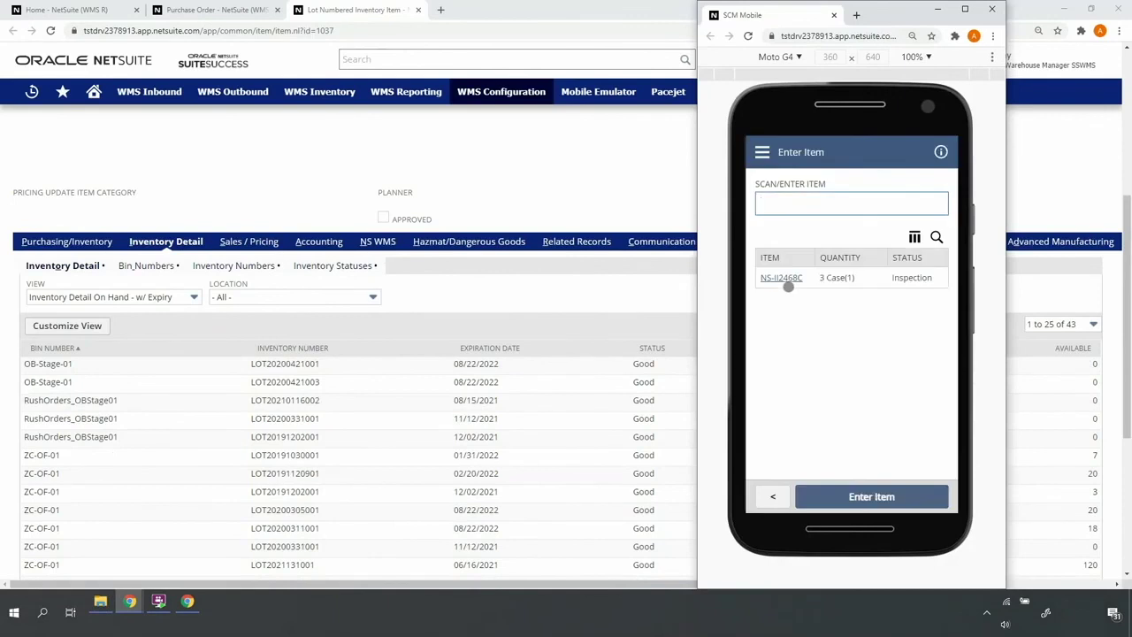
click(787, 286)
click(865, 497)
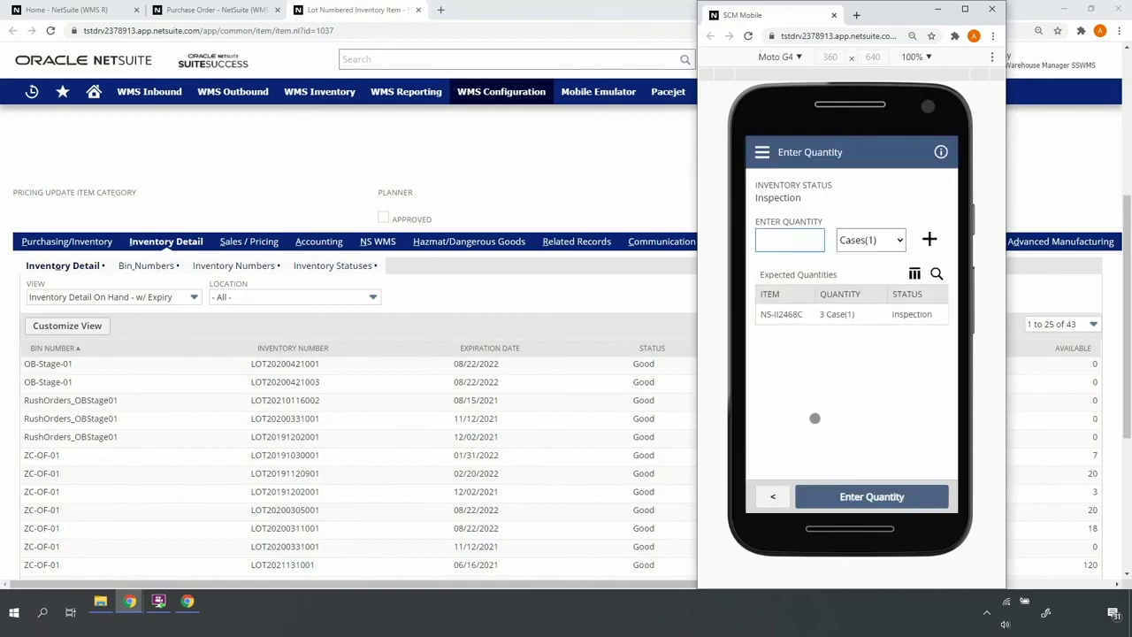
Put away 3 Inspection-status cases into QA-Inspect-Bin
drag(887, 301, 942, 323)
key(Escape)
text(3)
click(880, 501)
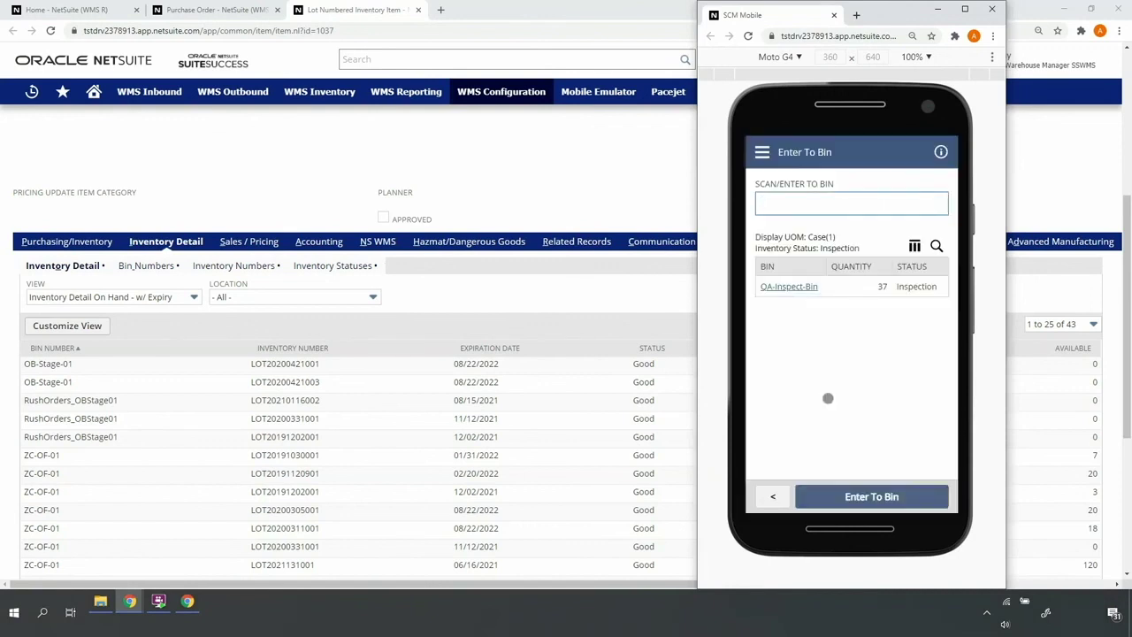
click(789, 287)
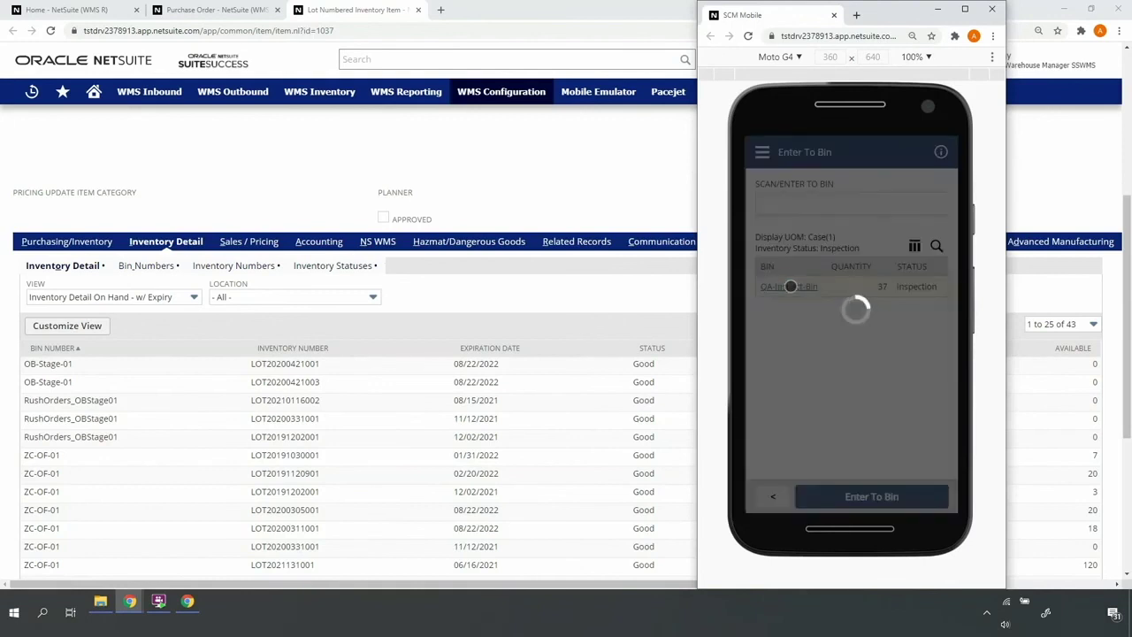